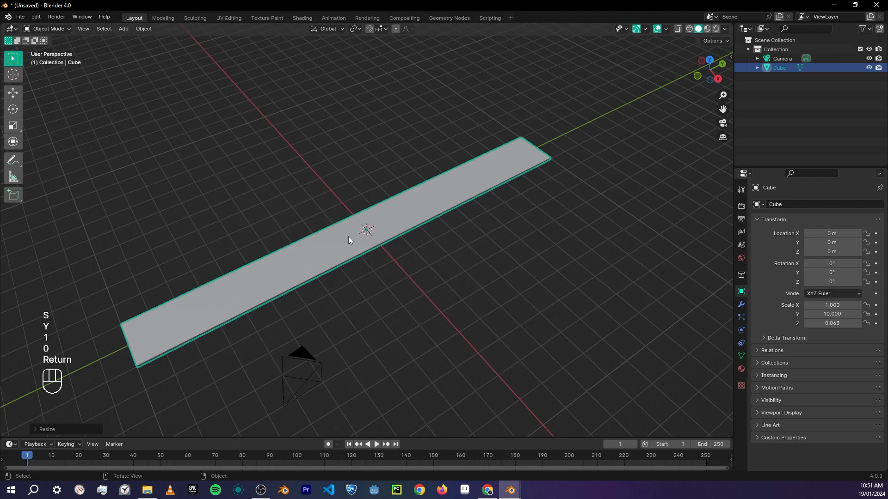
Apply the stretched cube's scale so its transform resets to 1
key("ctrl+a")
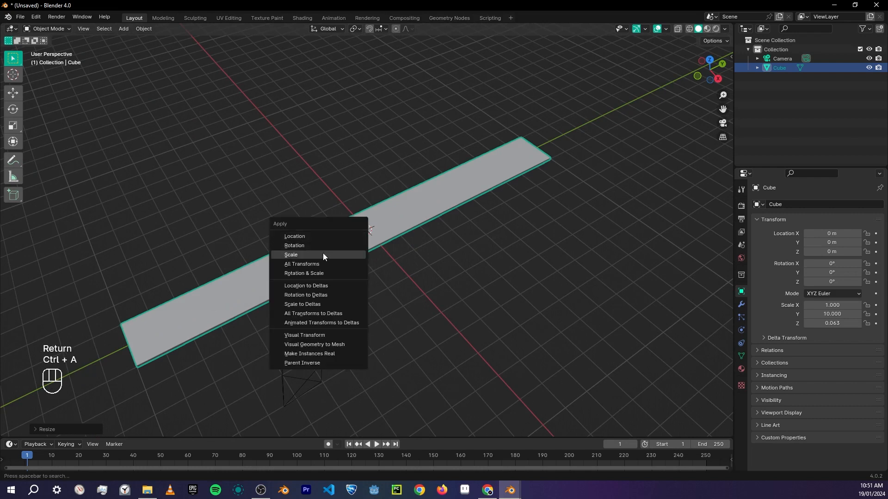
left_click(327, 255)
middle_click_drag(331, 256, 345, 220)
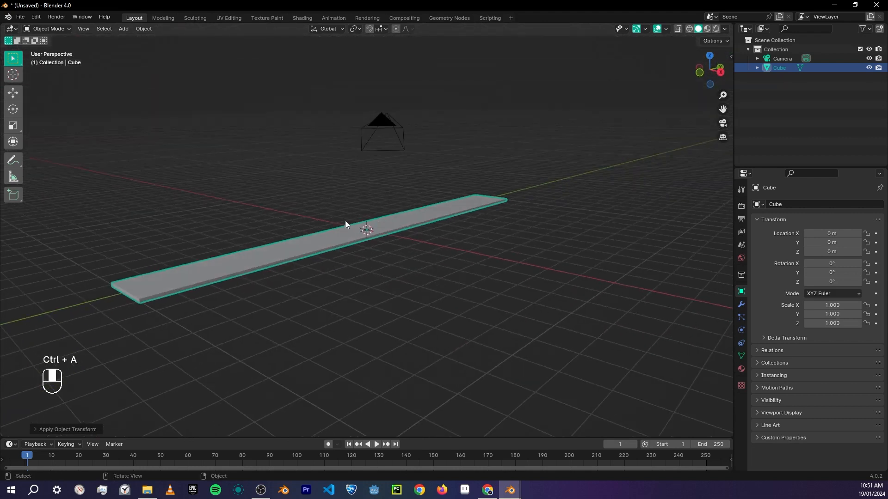
Add a Bevel modifier to the long flat strip
left_click(741, 304)
left_click(794, 205)
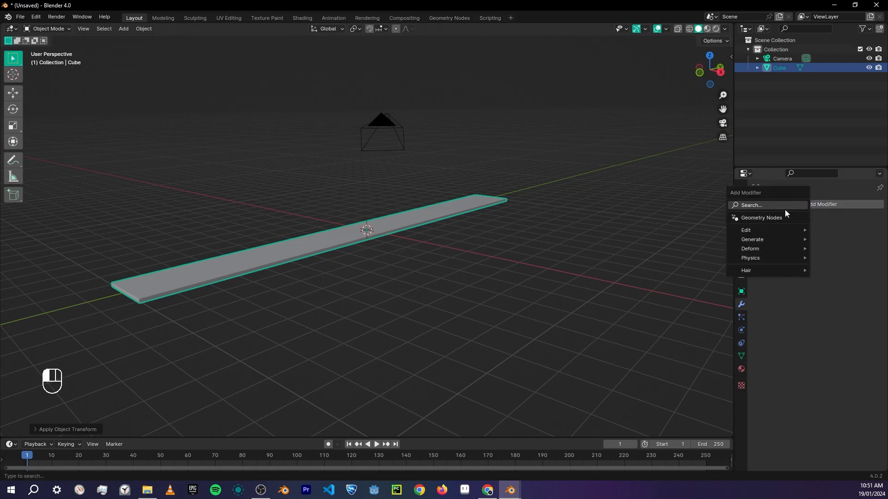
left_click(766, 204)
type("bev")
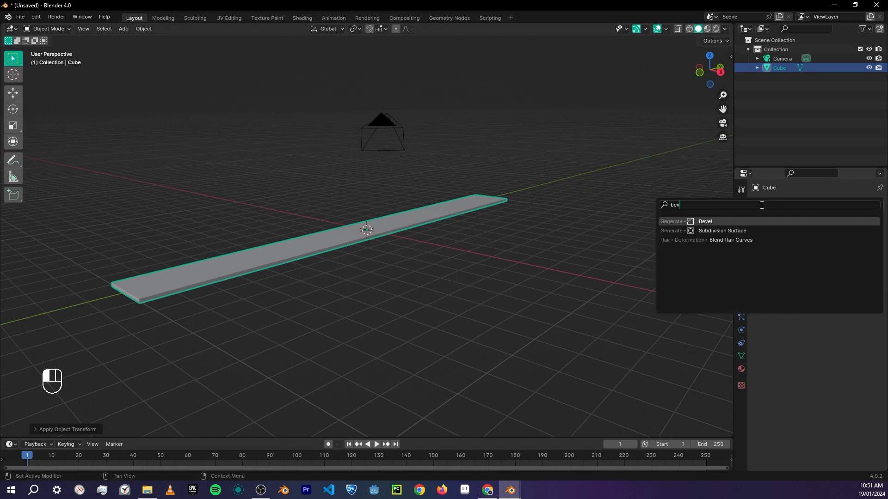
key("Return")
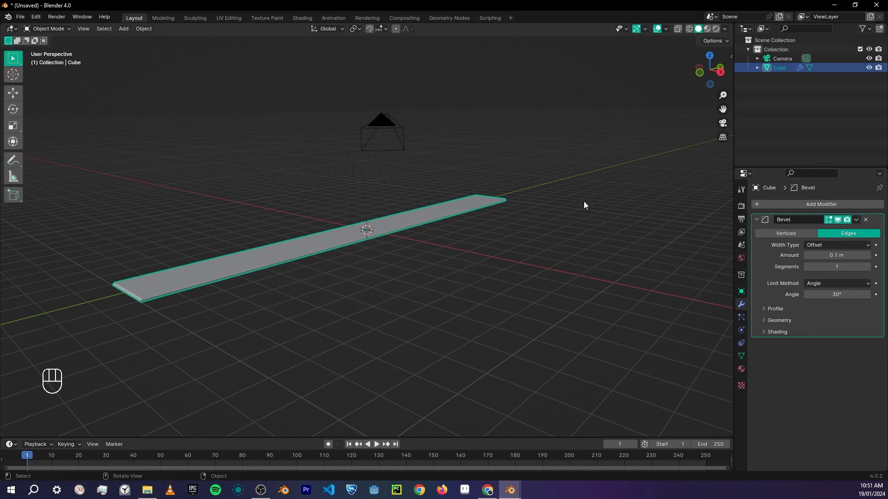
Set the bevel to 5 segments with an amount of 0.013 m
left_click(867, 267)
left_click(868, 268)
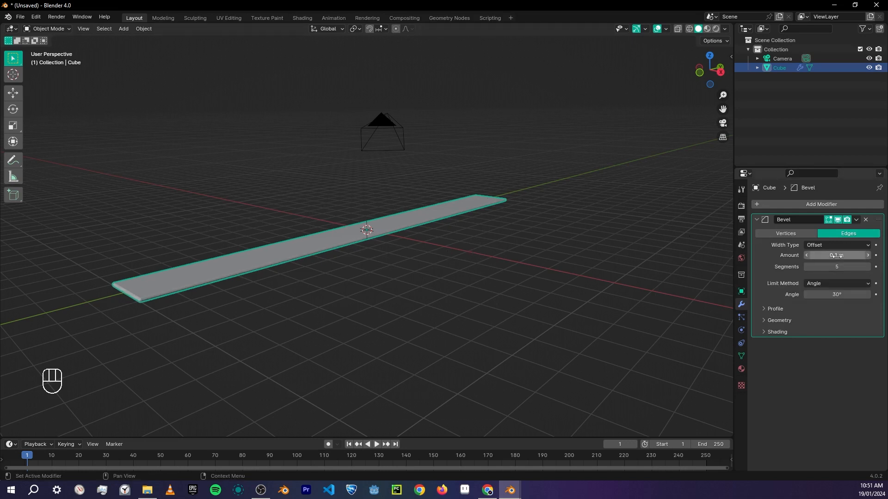
left_click(825, 255)
type("0.013")
key("Return")
scroll(314, 263, "up", 6)
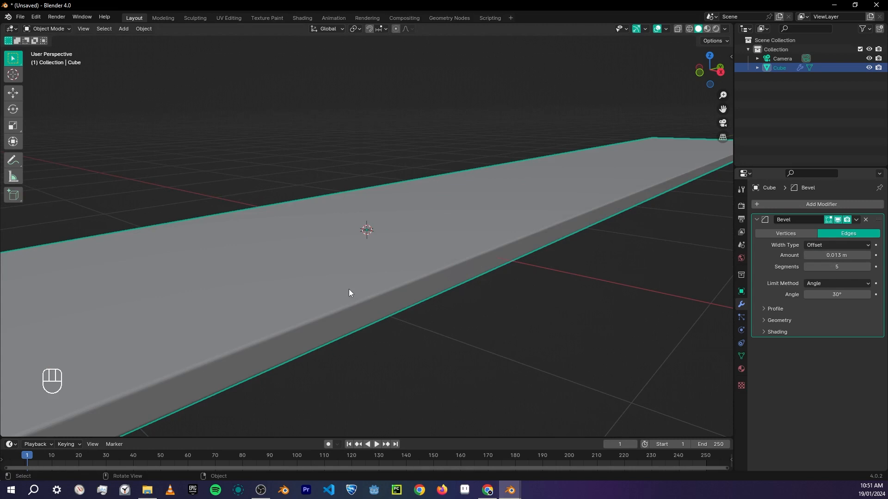
middle_click_drag(396, 291, 455, 249)
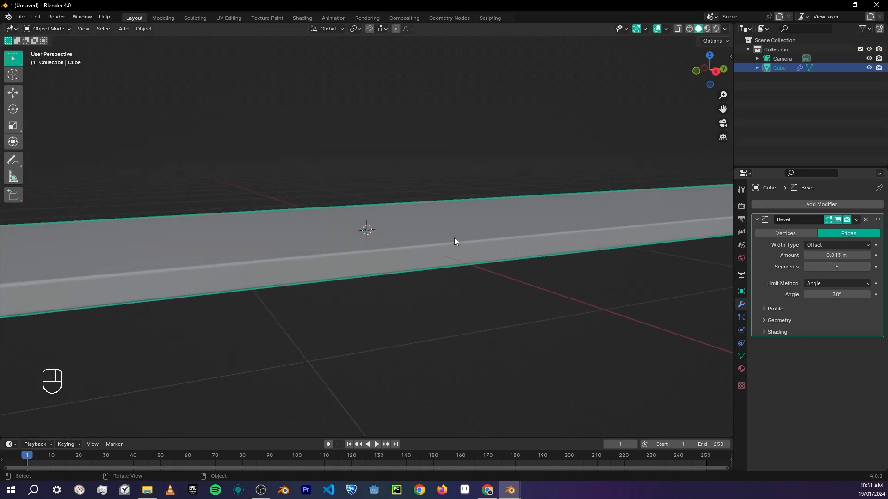
Scale the strip down along the Z axis to make it thinner
key("s")
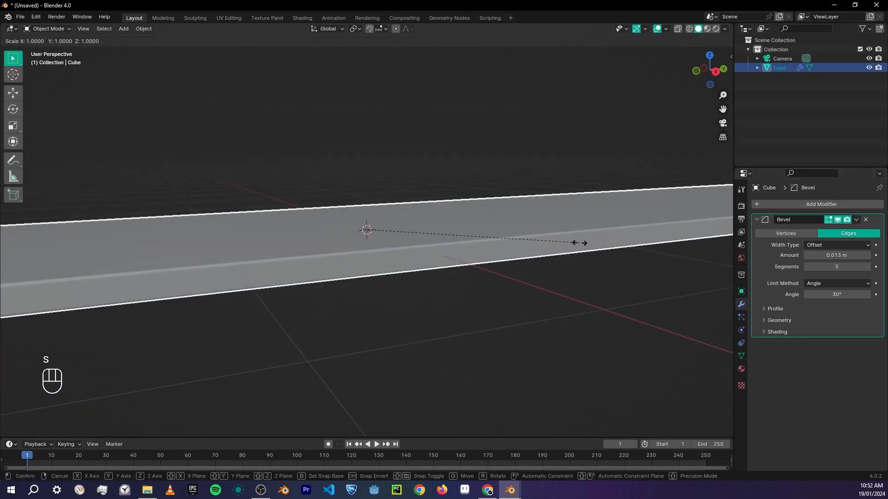
key("z")
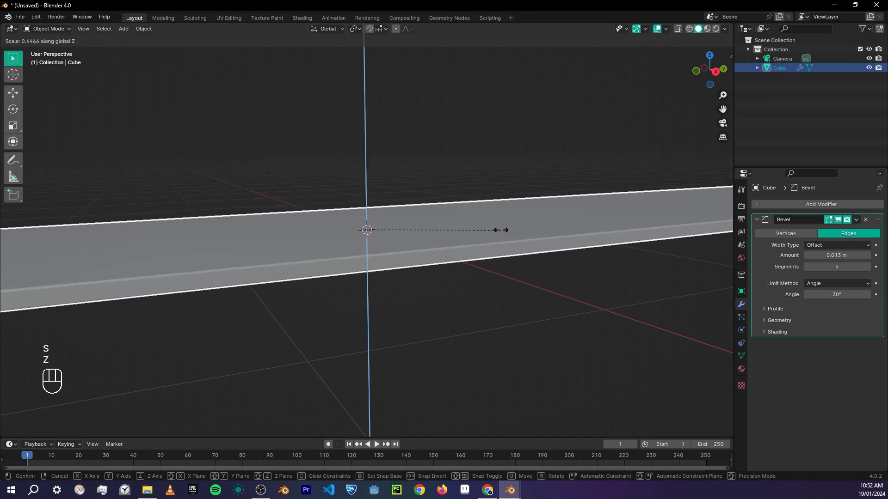
left_click(421, 220)
middle_click_drag(421, 220, 402, 229)
scroll(418, 244, "down", 4)
scroll(402, 228, "up", 5)
Thicken the strip by a factor of about 1.22 along Z and apply its scale
key("s")
key("z")
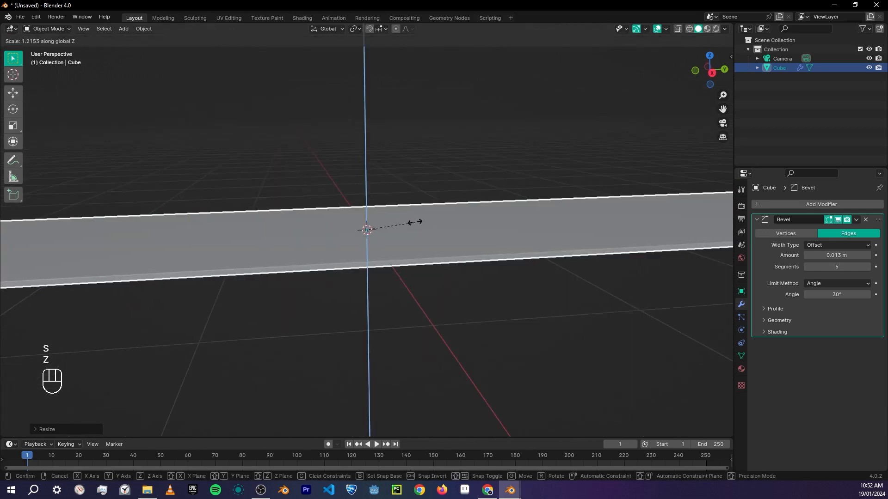
left_click(415, 222)
middle_click_drag(448, 260, 491, 311)
key("ctrl+a")
left_click(465, 257)
scroll(368, 257, "down", 5)
middle_click_drag(367, 256, 372, 229)
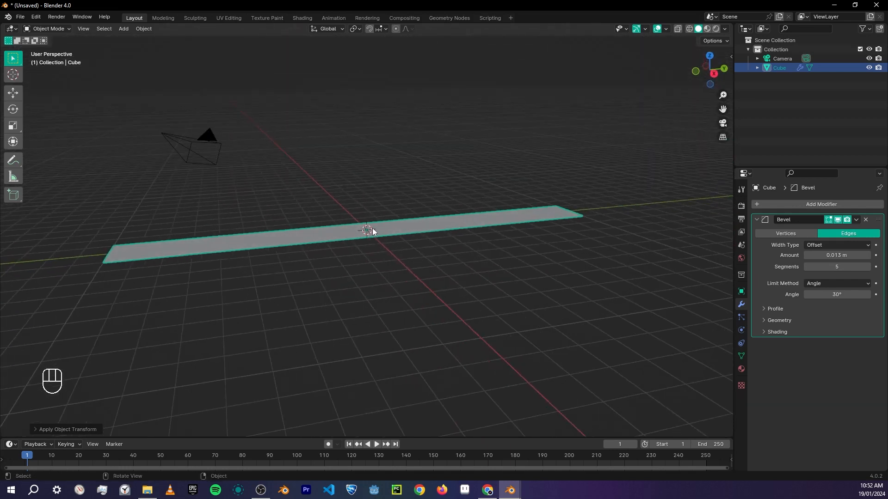
Add a Simple Deform modifier to the strip after the bevel
left_click(794, 204)
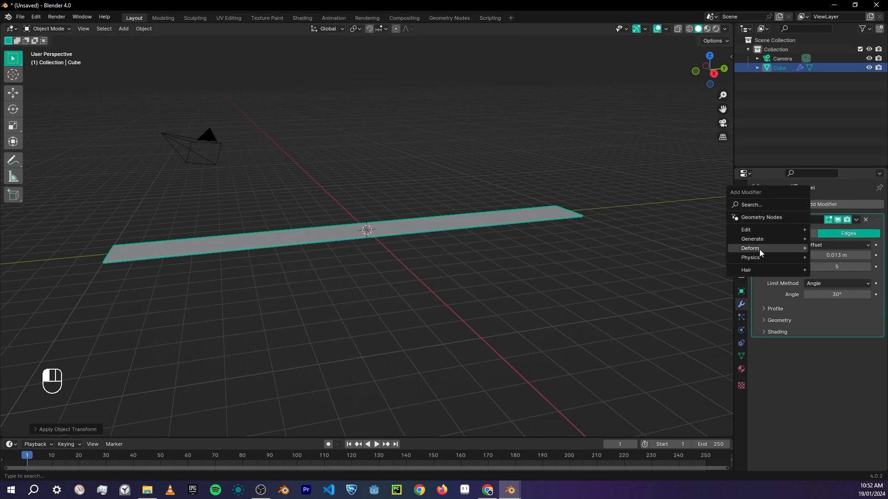
mouse_move(760, 249)
left_click(691, 331)
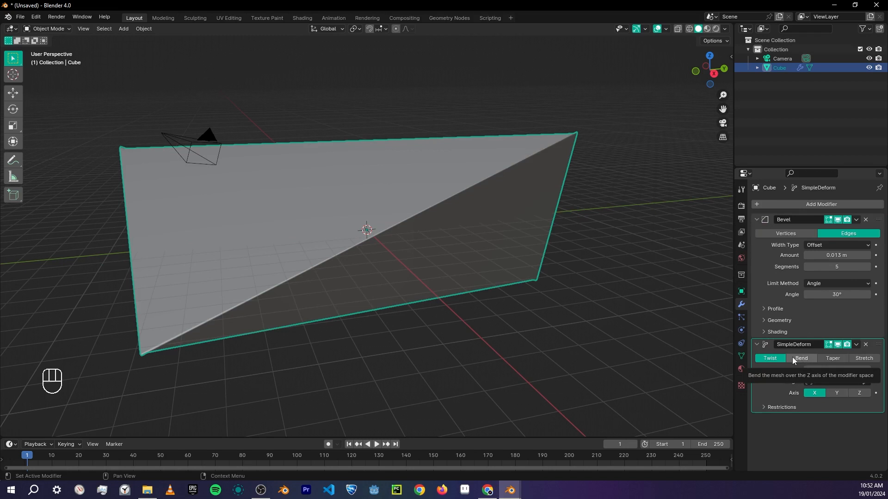
Set the Simple Deform twist to the Y axis with an angle of 720°
left_click(834, 394)
left_click(815, 396)
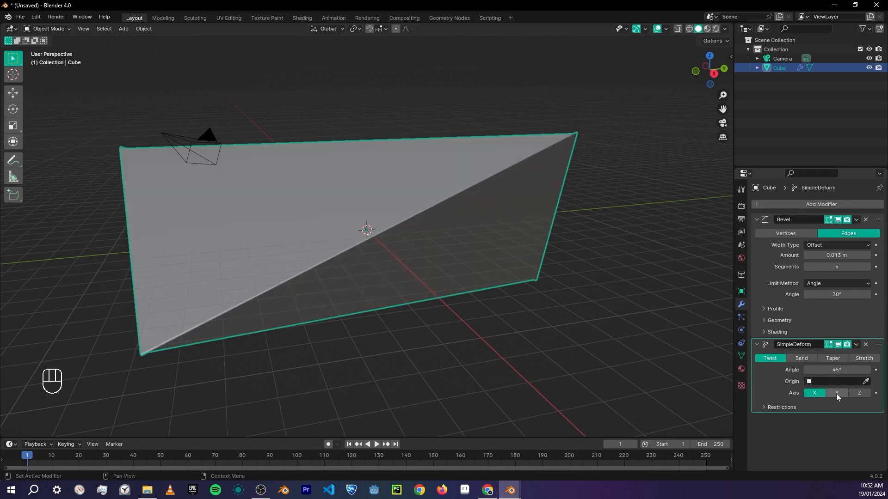
left_click(827, 397)
left_click(853, 370)
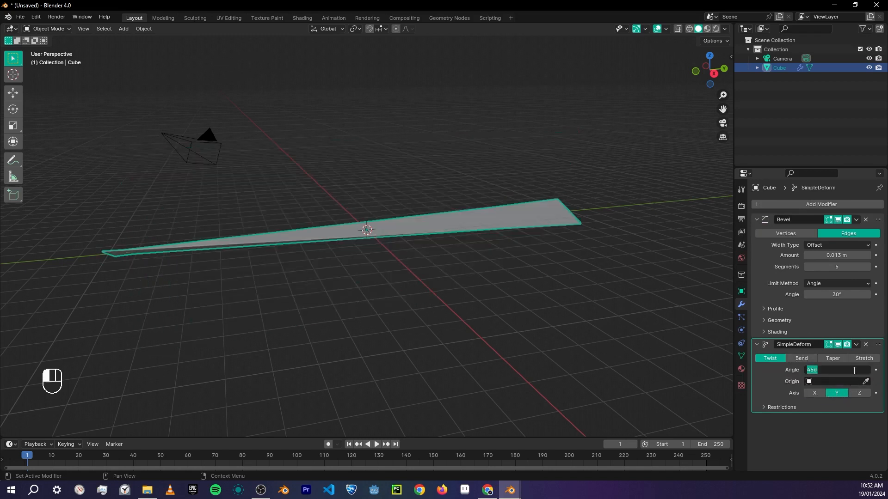
type("720")
key("Return")
middle_click_drag(539, 301, 453, 288)
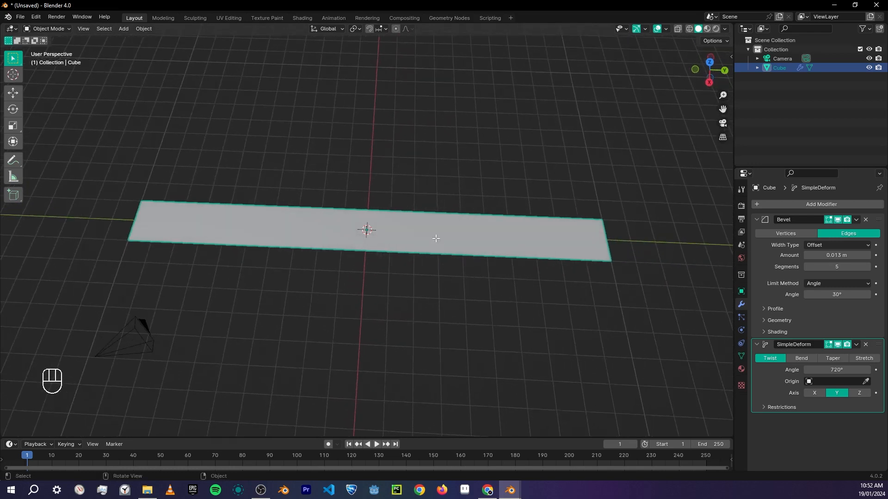
Edit the strip's mesh and add 58 crosswise loop cuts along its length
key("Tab")
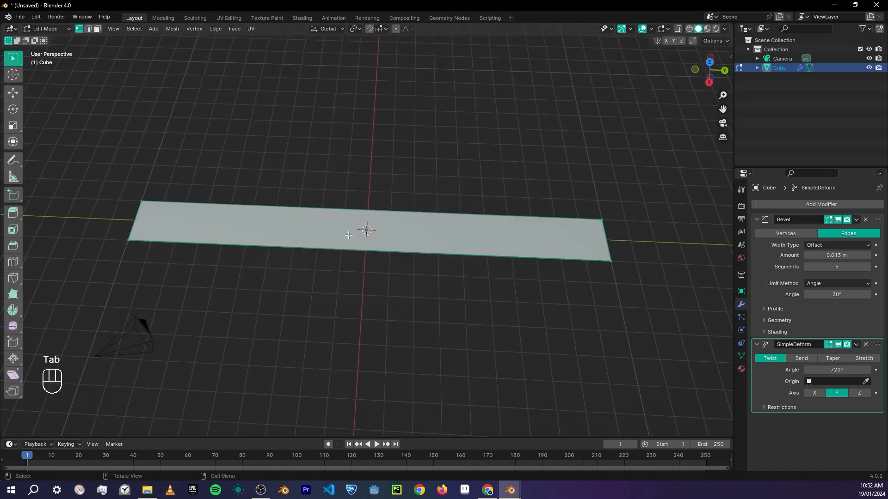
key("ctrl+r")
scroll(376, 219, "up", 20)
scroll(379, 219, "up", 13)
scroll(380, 219, "up", 3)
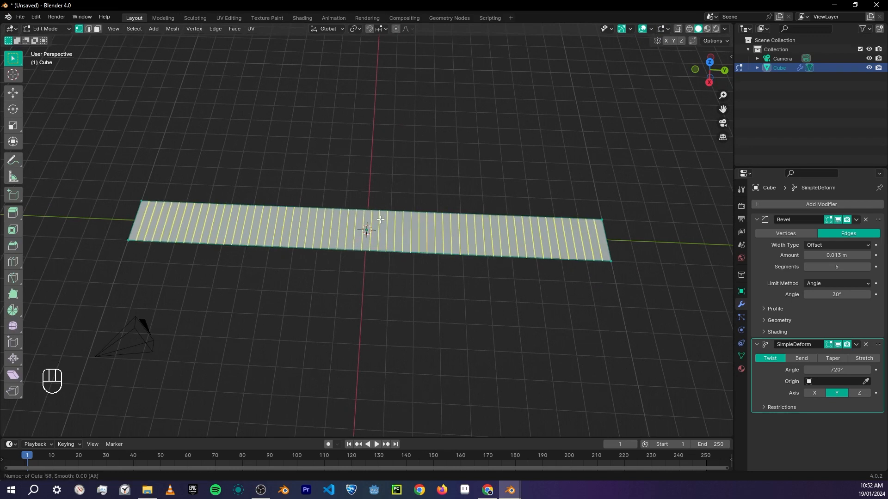
left_click(376, 224)
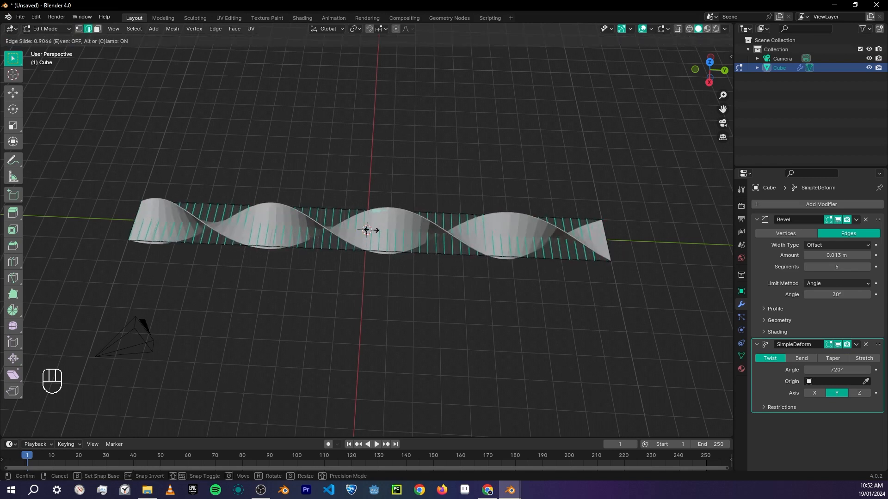
left_click(395, 221)
Add 7 centred lengthwise loop cuts across the strip's width
middle_click_drag(396, 221, 313, 223)
key("ctrl+r")
scroll(356, 224, "up", 9)
scroll(360, 223, "down", 2)
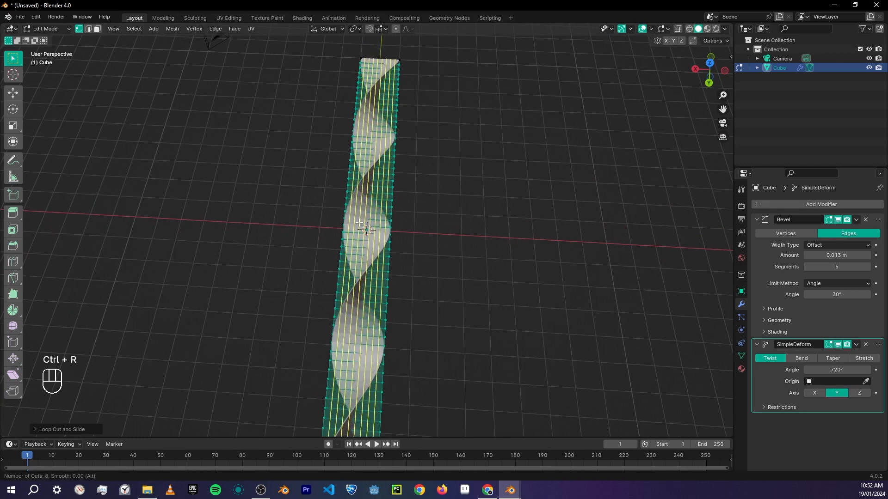
scroll(359, 223, "down", 1)
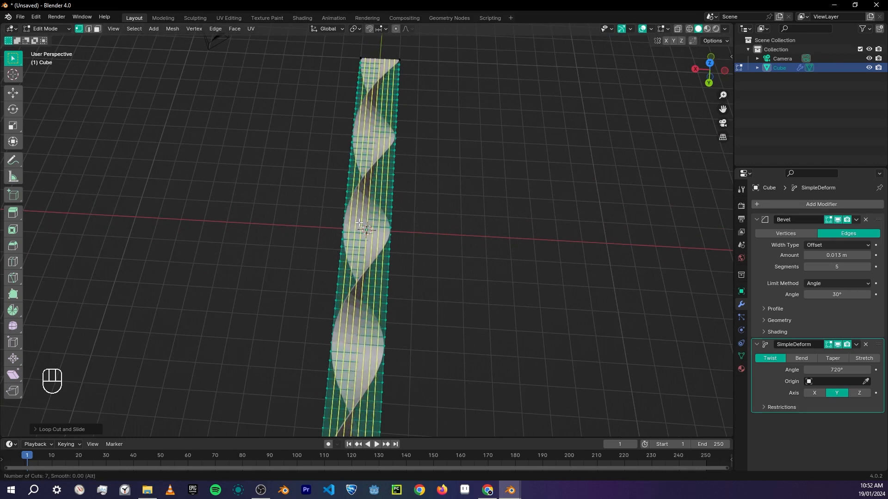
left_click(360, 223)
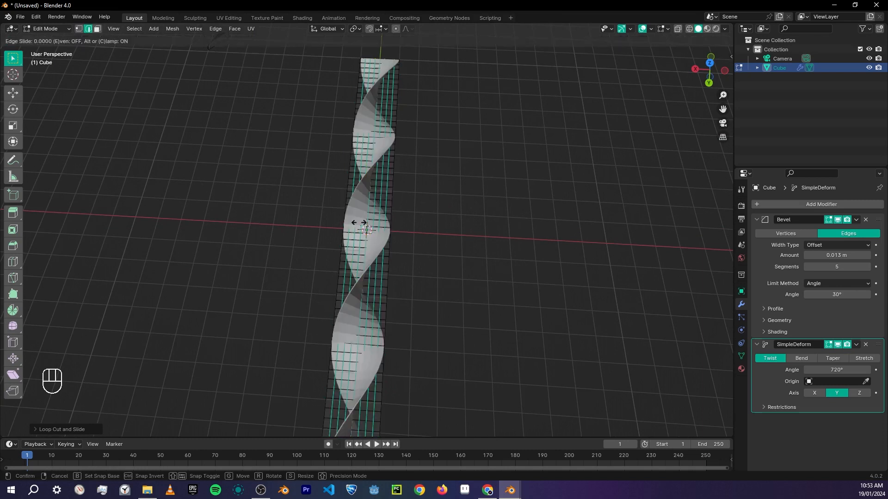
left_click(360, 223)
Return to Object Mode and shade the twisted strip smooth
middle_click_drag(397, 224, 428, 214)
scroll(453, 244, "up", 8)
key("Tab")
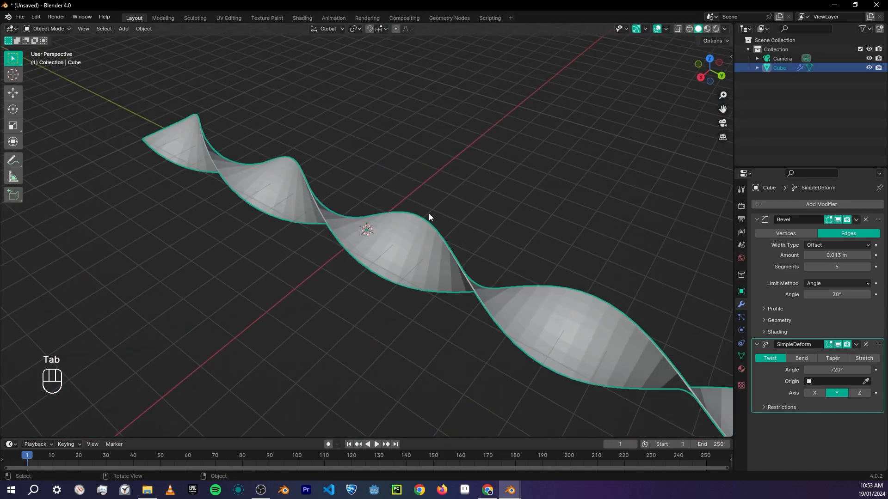
scroll(416, 227, "down", 4)
right_click(401, 236)
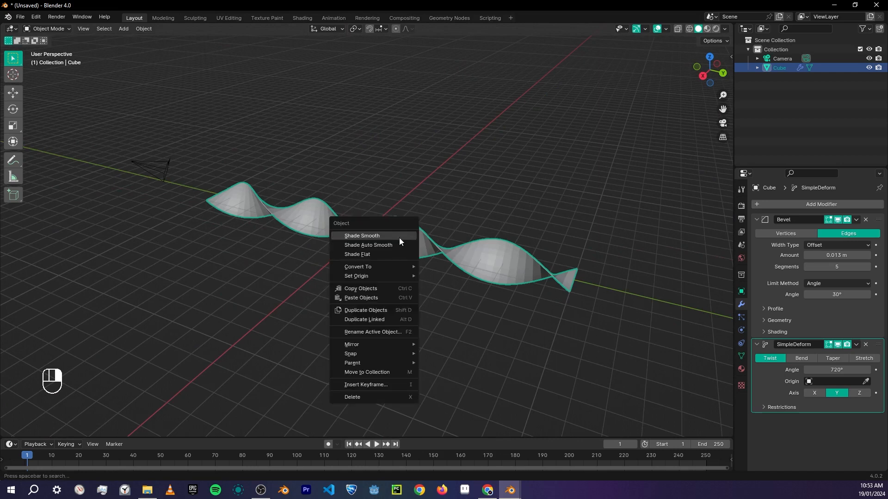
left_click(399, 241)
middle_click_drag(396, 243, 376, 262)
scroll(398, 263, "up", 6)
scroll(375, 260, "down", 8)
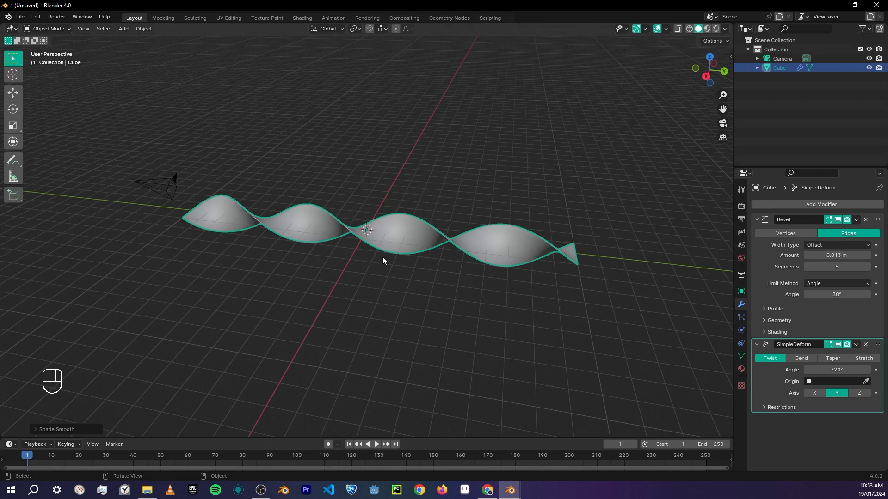
Clear the camera's rotation and location to place it at the world origin
left_click(160, 186)
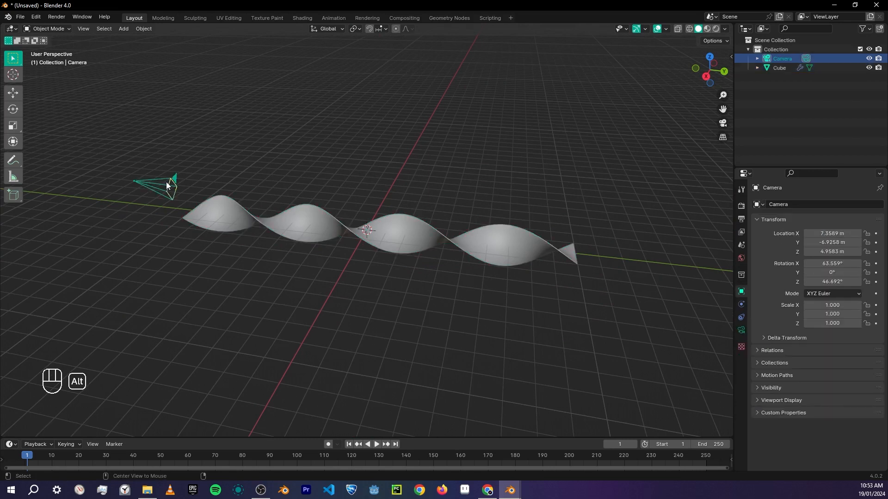
key("alt+r")
key("alt+g")
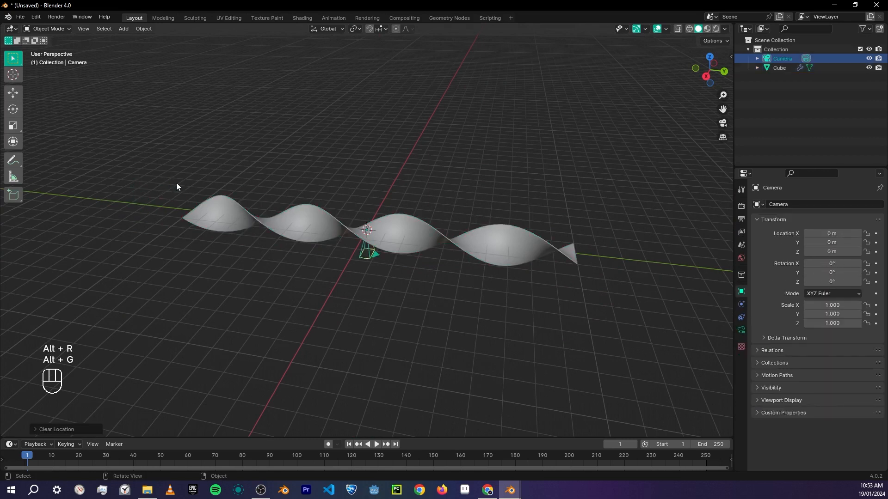
Rotate the camera 90° about X and 90° about Z
key("r")
key("x")
key("9")
key("0")
key("Return")
key("r")
key("z")
key("9")
key("0")
key("Return")
Move the camera about 13 m along the X axis, away from the twisted strip
key("g")
key("y")
key("x")
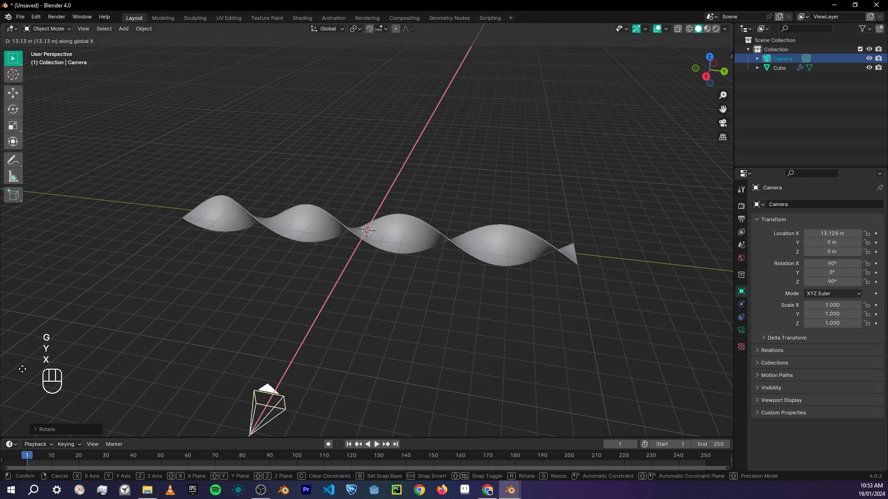
left_click(357, 267)
Rotate the twisted strip 90° about X to stand it upright and look through the camera
left_click(429, 248)
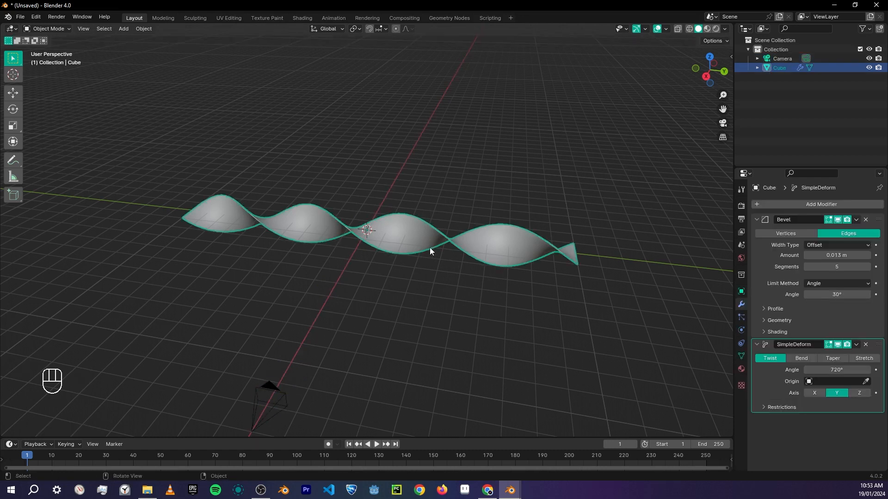
key("r")
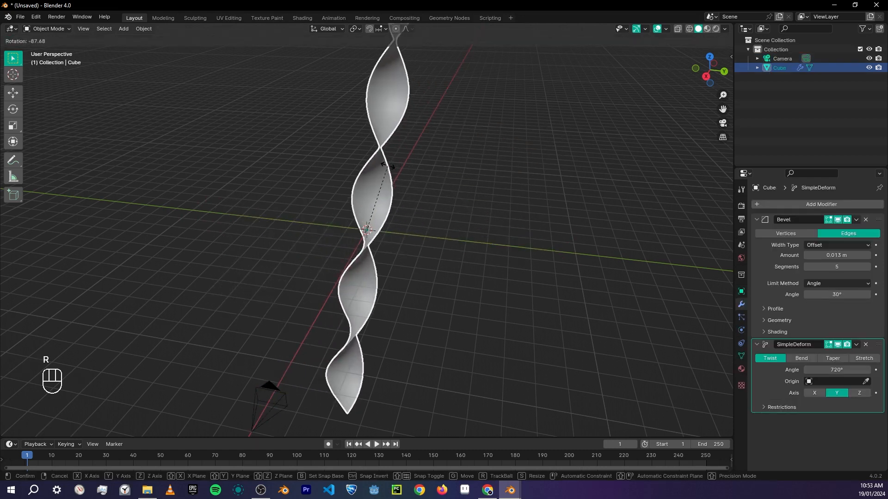
key("y")
key("x")
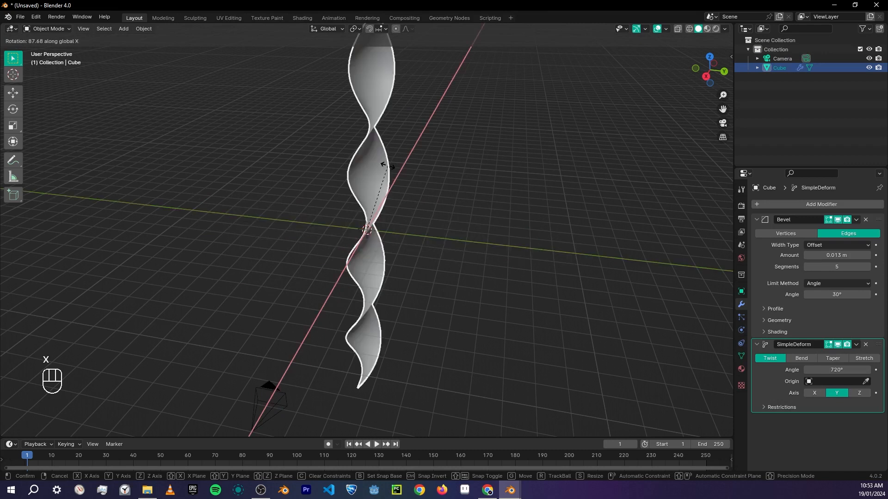
type("90")
key("Return")
key("KP_0")
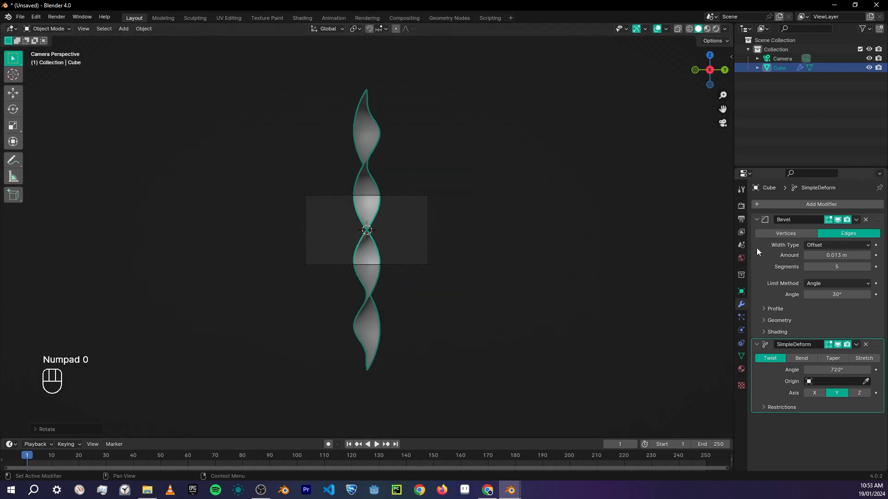
Set the output resolution to 1080 × 1920 px for a portrait frame and select the camera
left_click(740, 218)
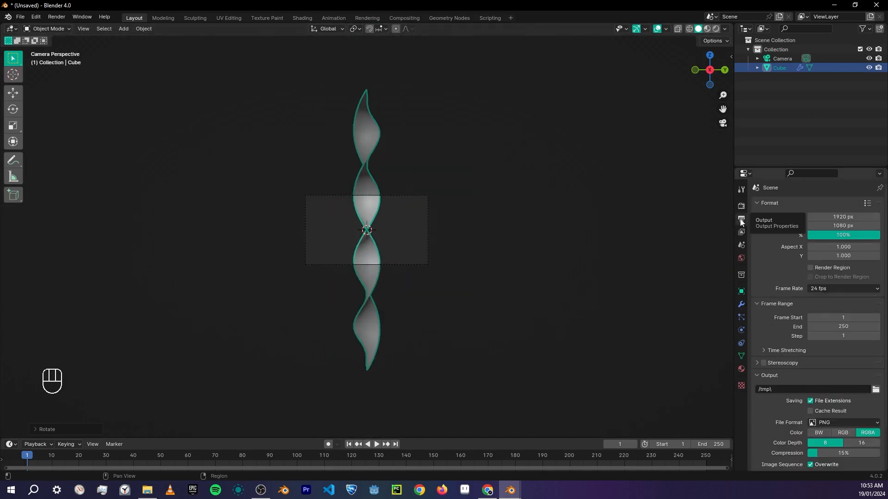
key("ctrl+c")
key("ctrl+v")
left_click(845, 225)
type("1920")
key("Return")
left_click(401, 173)
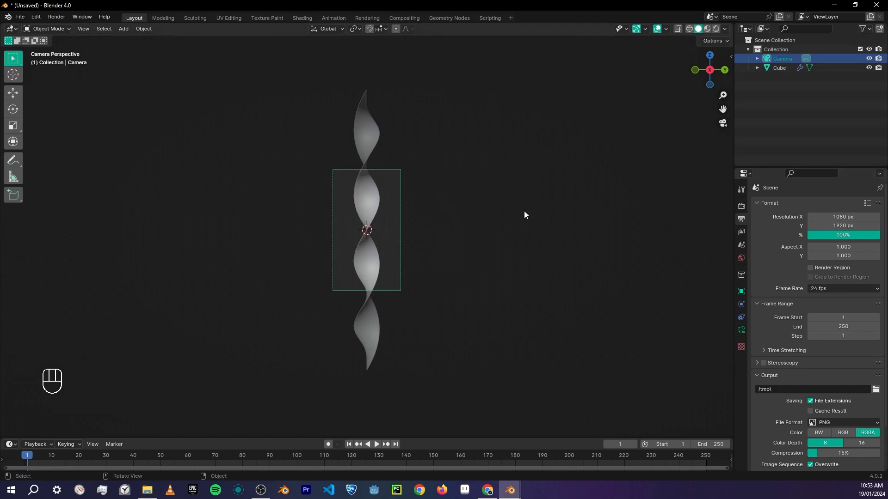
Move the camera back along its local Z axis until the whole twisted strip fits inside the portrait frame
key("g")
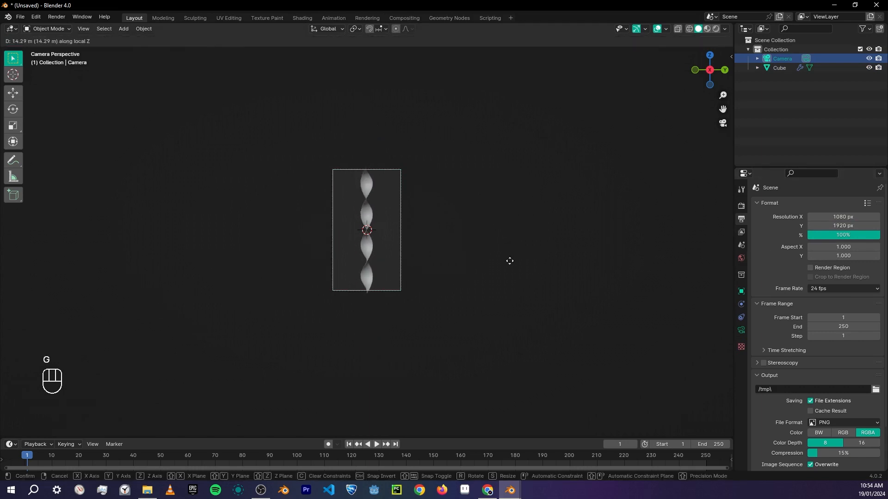
left_click(515, 279)
scroll(381, 212, "up", 5)
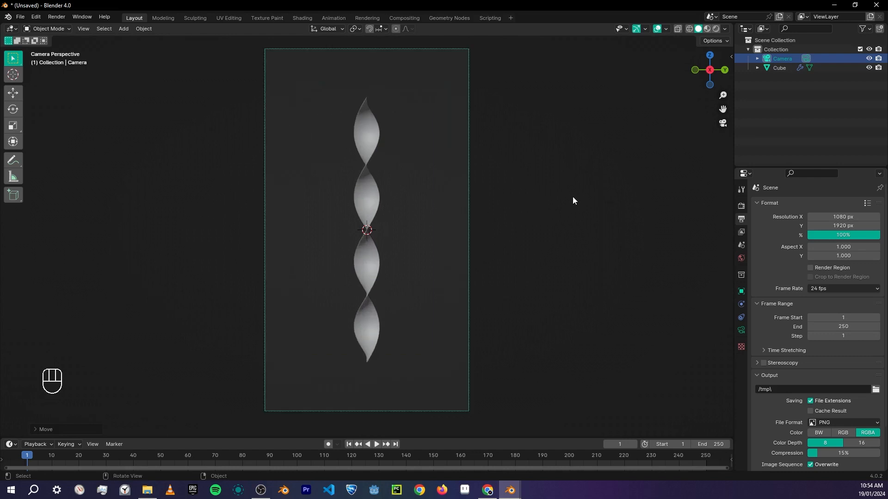
middle_click_drag(504, 189, 374, 150)
left_click(373, 150)
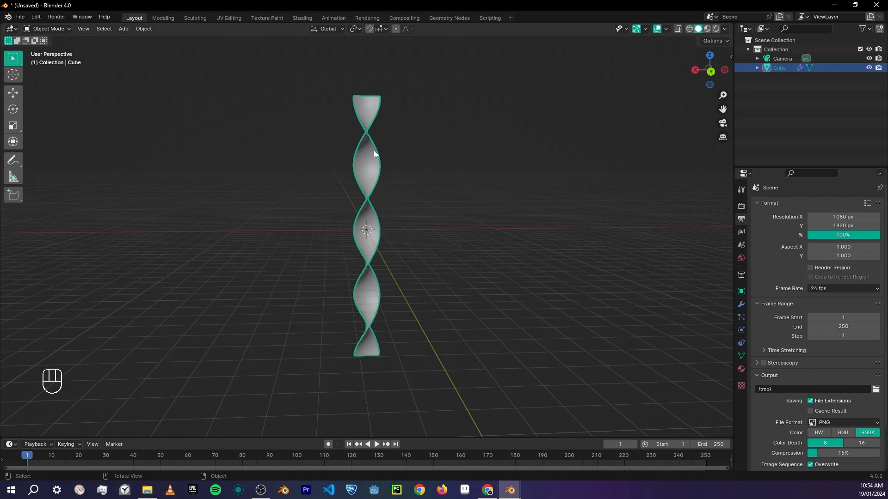
key("r")
key("z")
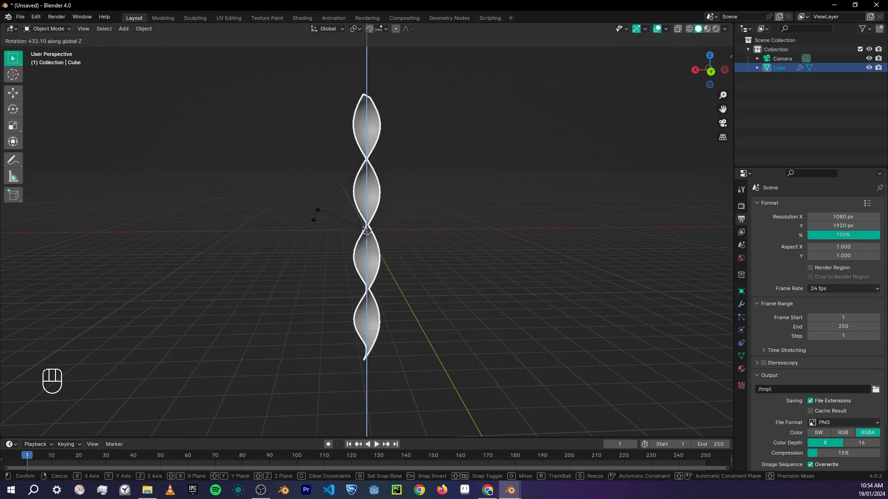
key("Escape")
Add a cylinder at the twisted strip's centre with 100 vertices
middle_click_drag(329, 162, 384, 168)
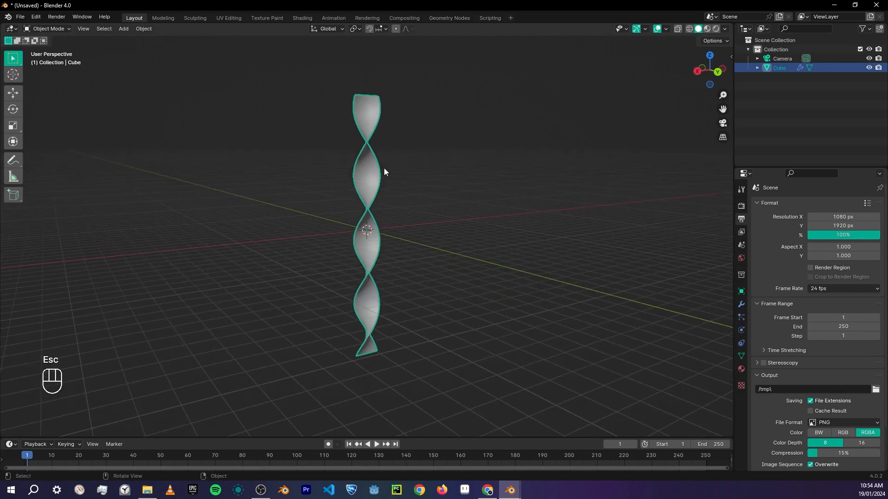
middle_click_drag(376, 134, 369, 170)
key("shift+a")
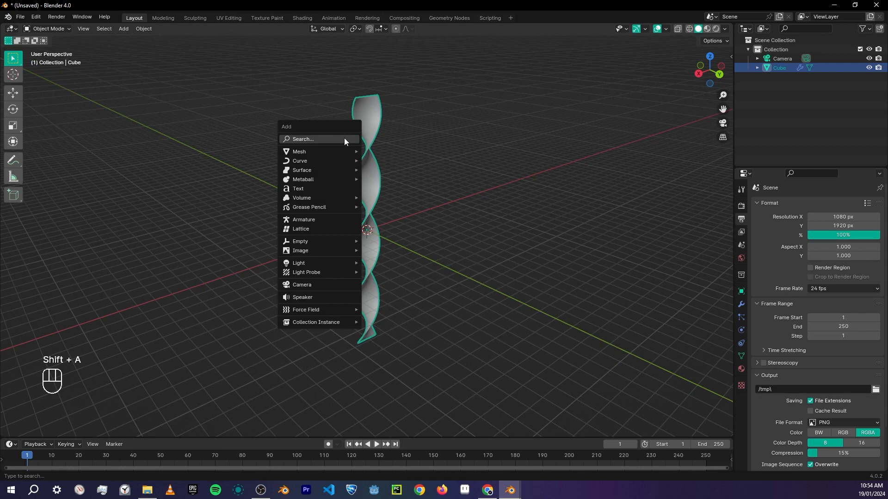
mouse_move(314, 148)
left_click(389, 197)
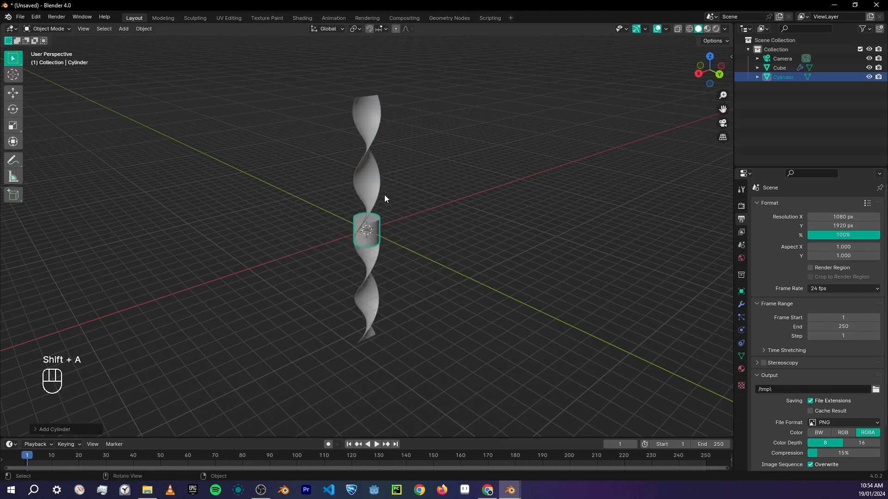
left_click(84, 429)
left_click(115, 319)
type("1000")
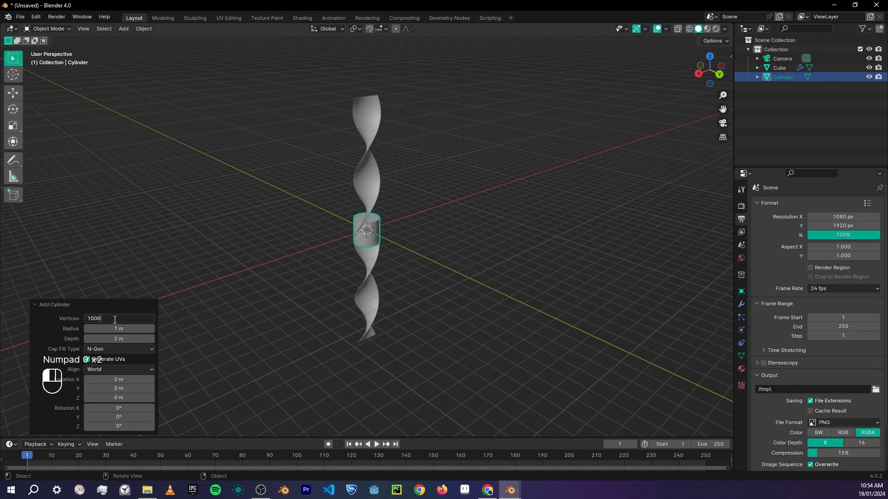
key("Return")
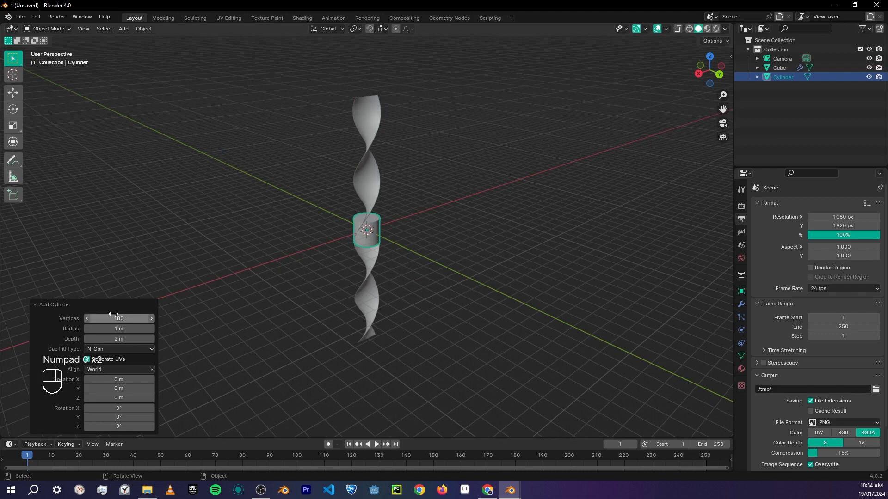
Shade the cylinder with Shade Auto Smooth at a 30° angle
scroll(320, 257, "up", 7)
right_click(364, 251)
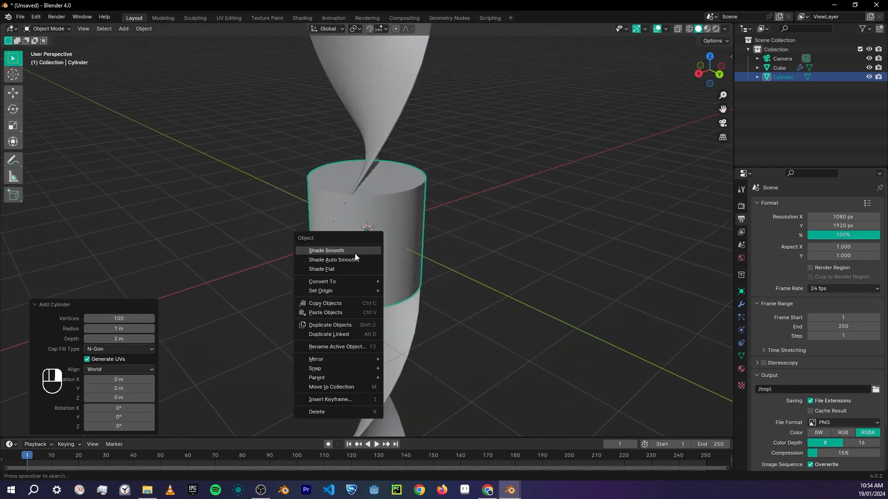
left_click(355, 253)
Scale the cylinder up uniformly by about 1.48 and flatten it along Z into a thick disc
middle_click_drag(415, 258, 402, 293)
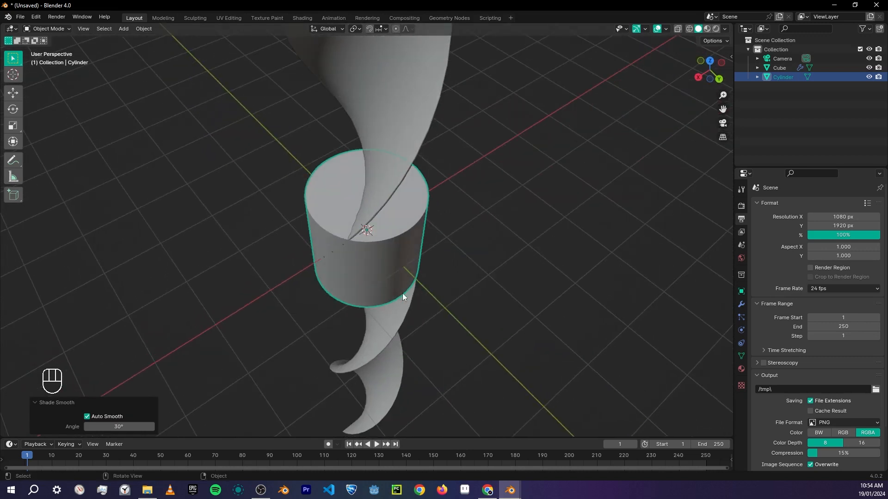
key("s")
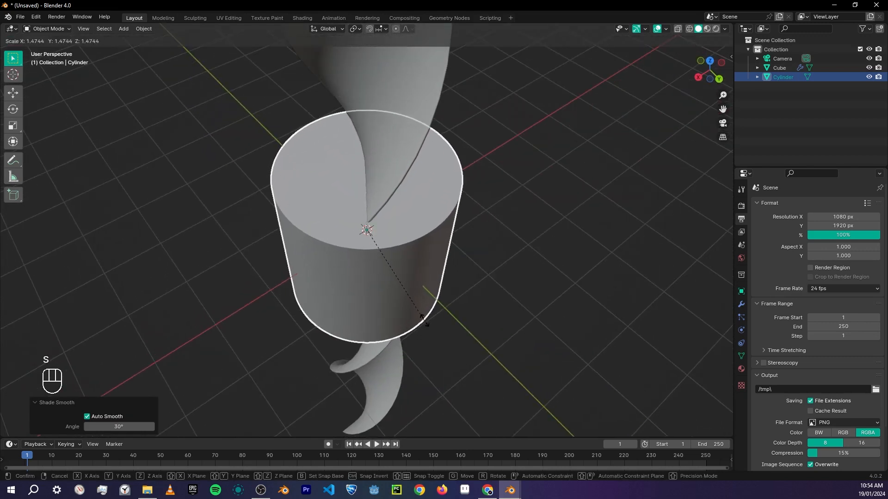
left_click(475, 301)
key("s")
key("z")
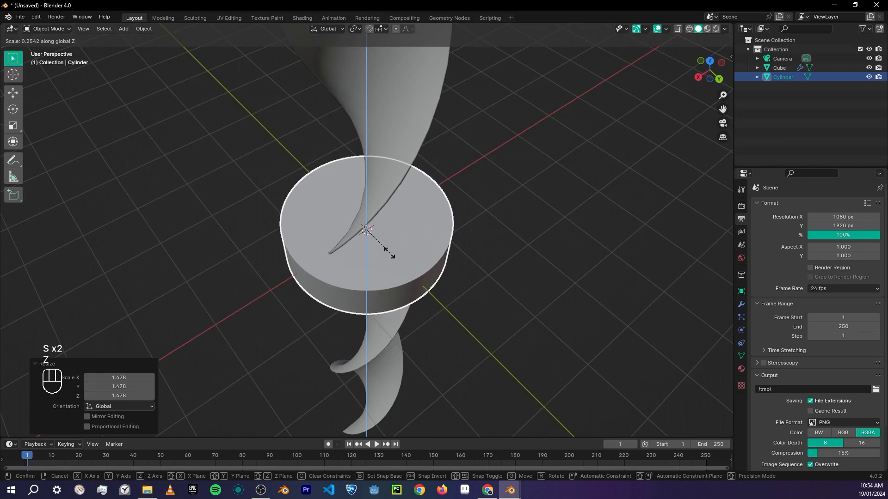
left_click(402, 270)
middle_click_drag(402, 273, 476, 271)
key("s")
key("z")
left_click(479, 236)
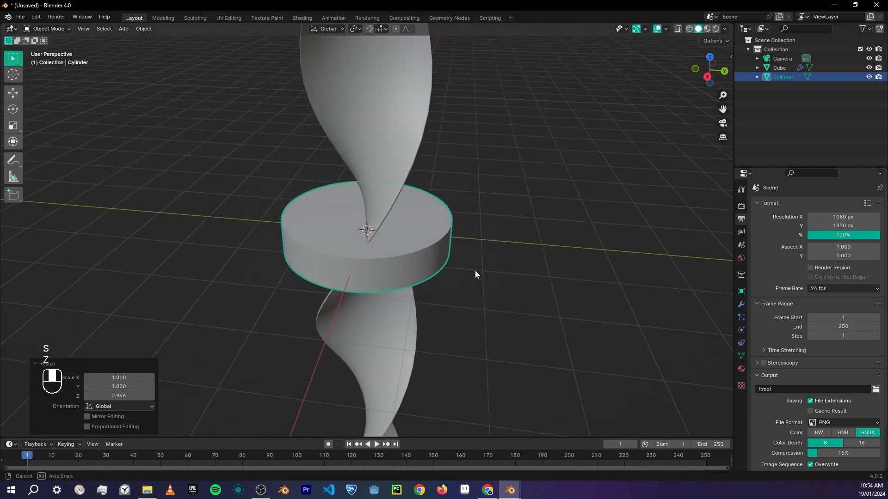
Isolate the disc in local view and inset its top face by about 0.32 m
key("Tab")
key("Tab")
key("KP_Divide")
key("KP_Divide")
key("KP_Divide")
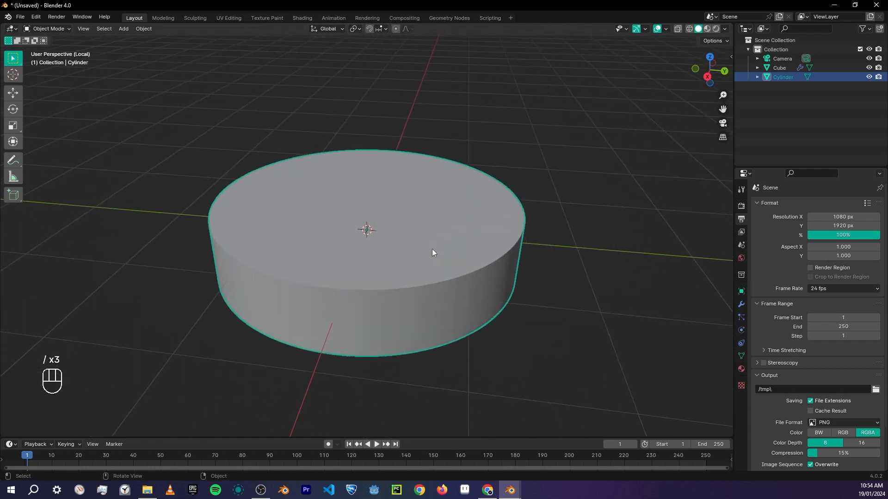
key("Tab")
key("3")
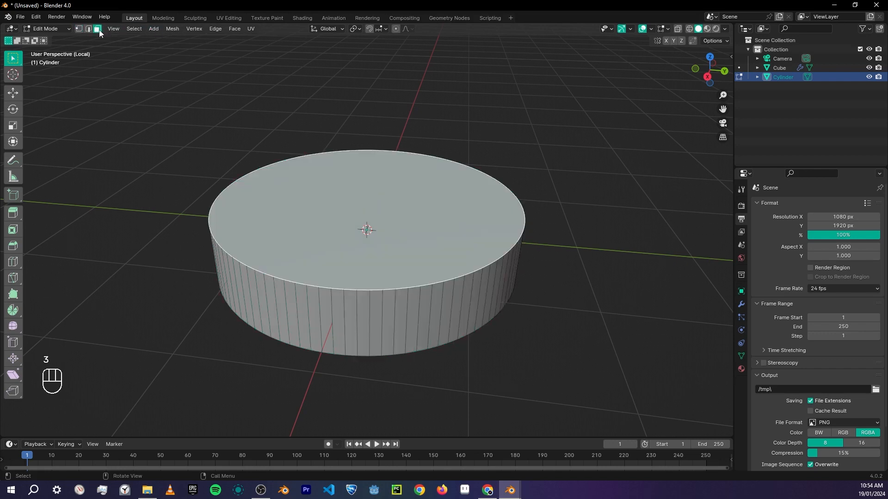
key("i")
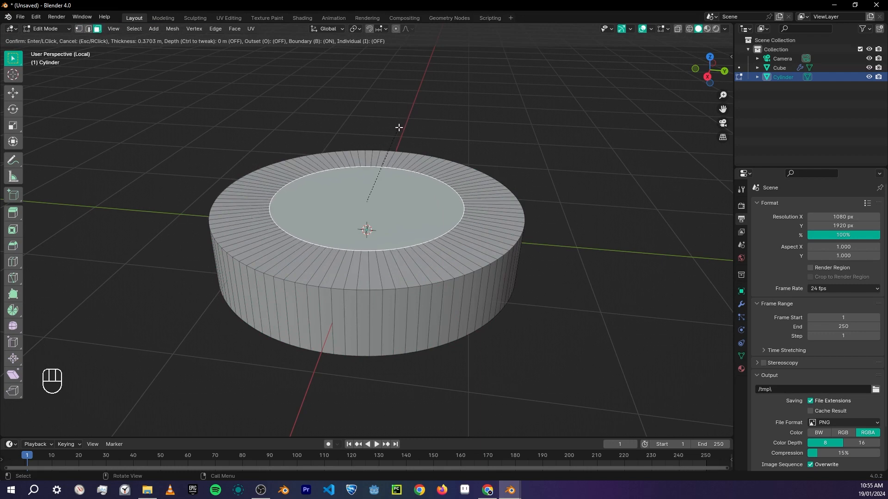
left_click(401, 122)
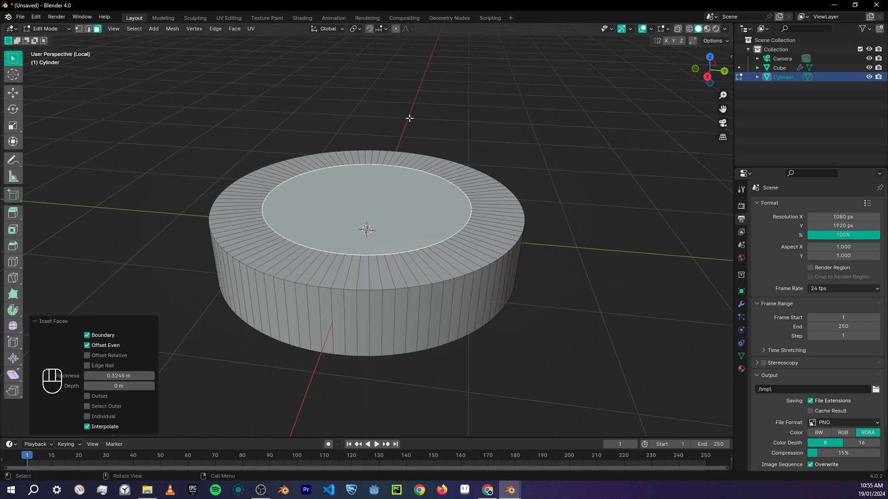
Extrude the inset top face about 0.19 m downward to sink a circular recess, and return to Object Mode
key("e")
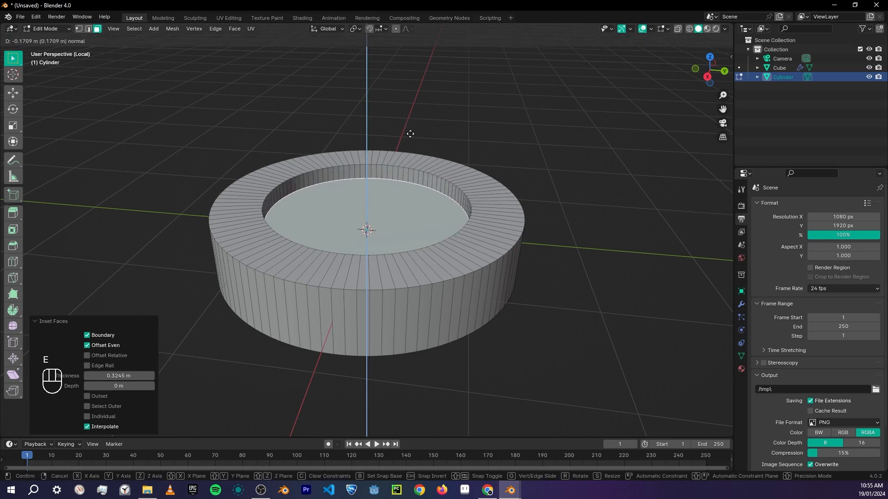
left_click(410, 136)
middle_click_drag(410, 136, 418, 153)
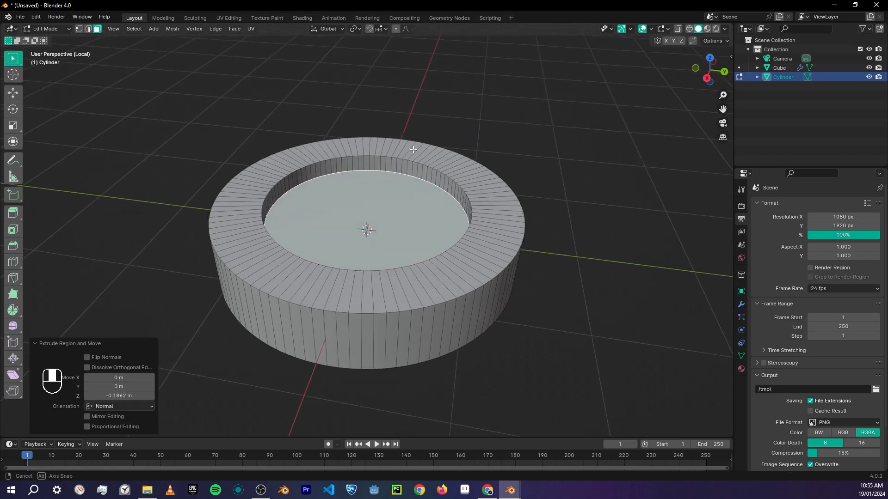
key("Tab")
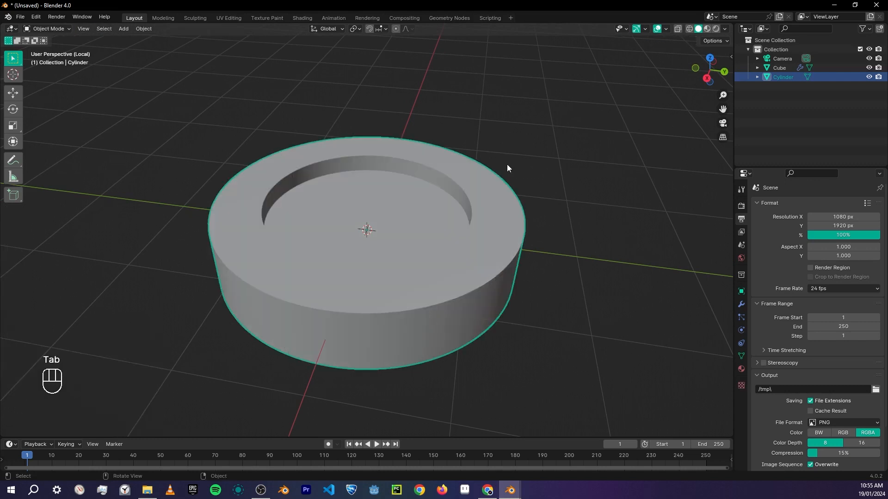
Apply the disc's scale and add a Bevel modifier with an amount of 0.031 m and 5 segments
key("ctrl+a")
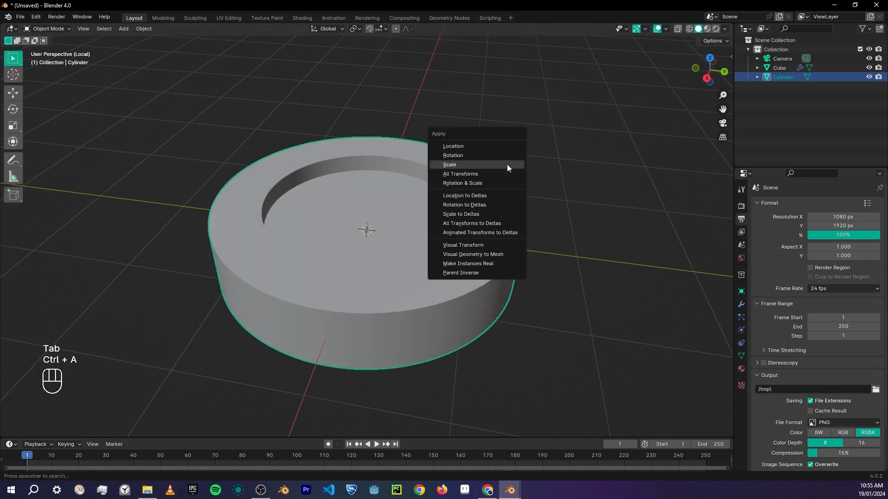
left_click(507, 165)
left_click(741, 304)
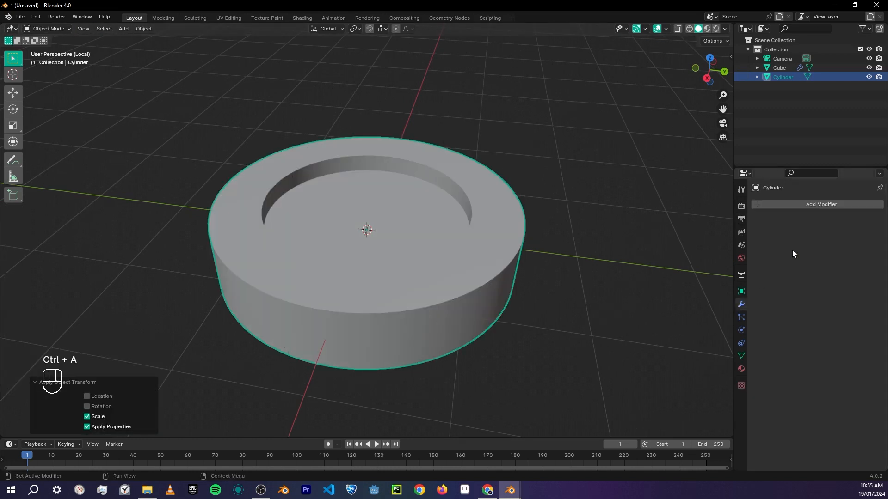
left_click(801, 205)
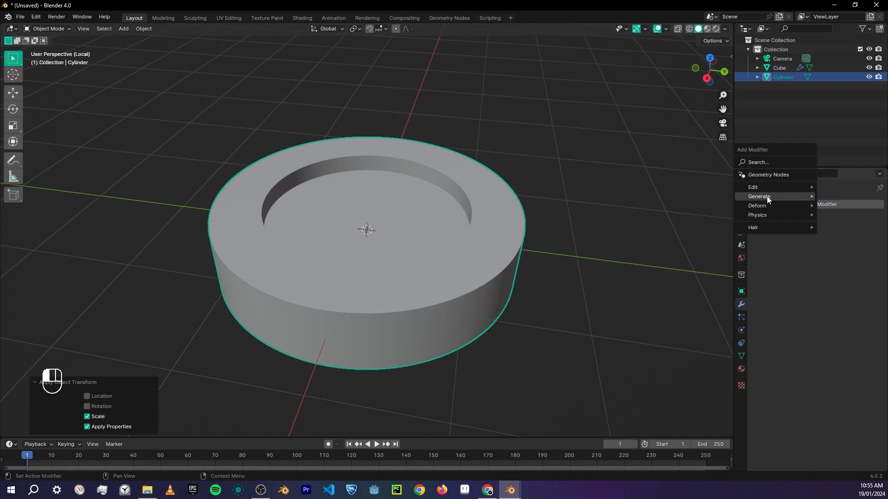
mouse_move(760, 197)
left_click(699, 206)
left_click_drag(836, 255, 809, 255, "shift")
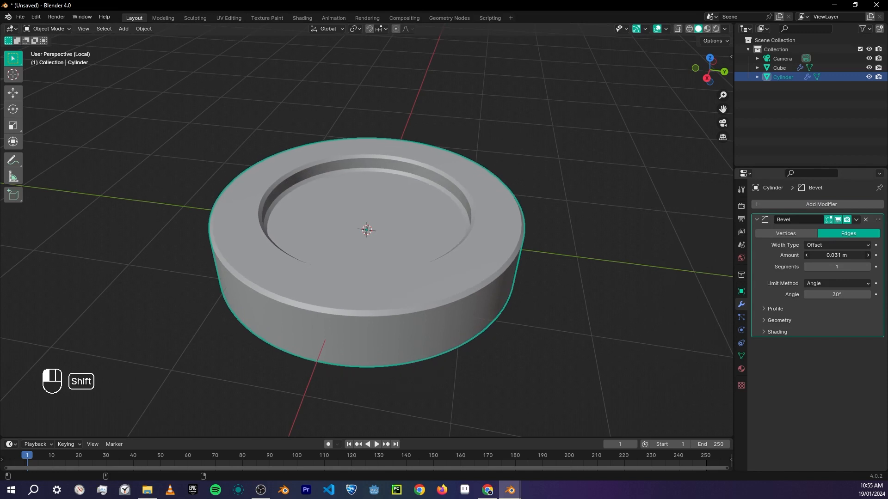
left_click(875, 267)
left_click(875, 266)
left_click(869, 266)
left_click(869, 268)
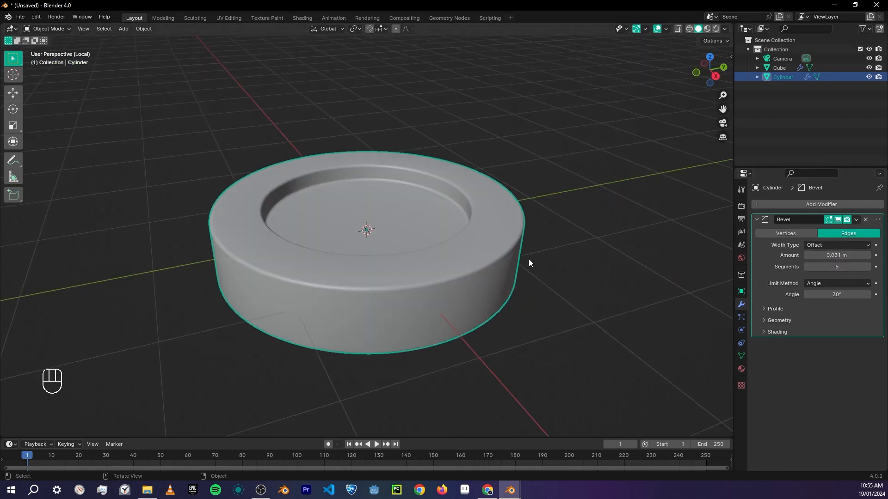
right_click(502, 243)
left_click(502, 243)
key("ctrl+z")
Apply Shade Auto Smooth at 30° to the bevelled disc
right_click(518, 218)
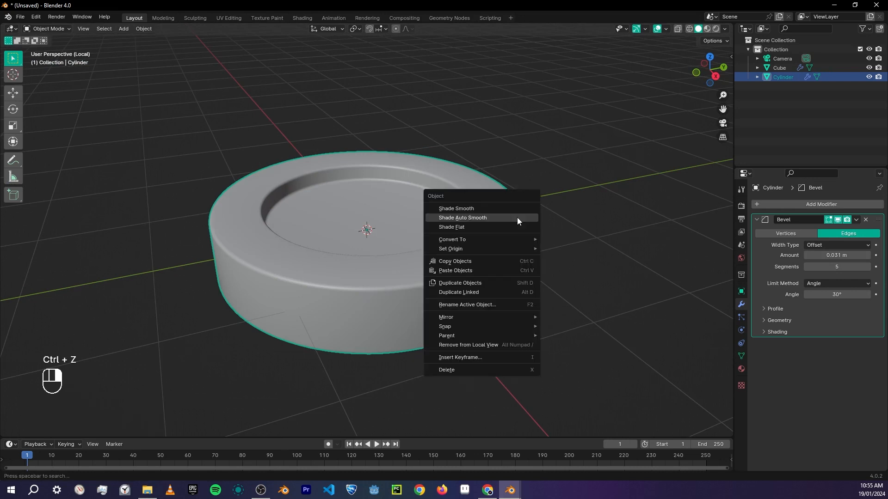
left_click(517, 217)
scroll(501, 232, "up", 6)
scroll(454, 260, "down", 3)
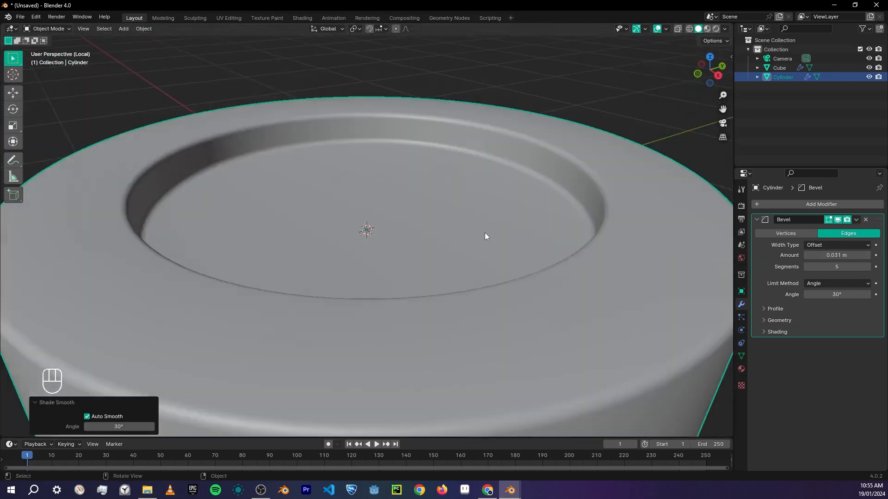
scroll(485, 232, "down", 6)
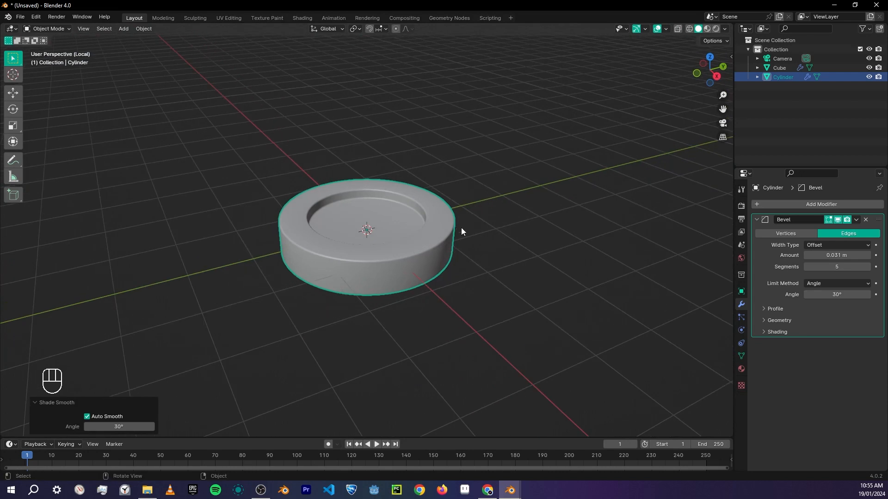
Leave the isolated view and scale the disc up uniformly by about 1.22
scroll(458, 231, "down", 3)
key("KP_Divide")
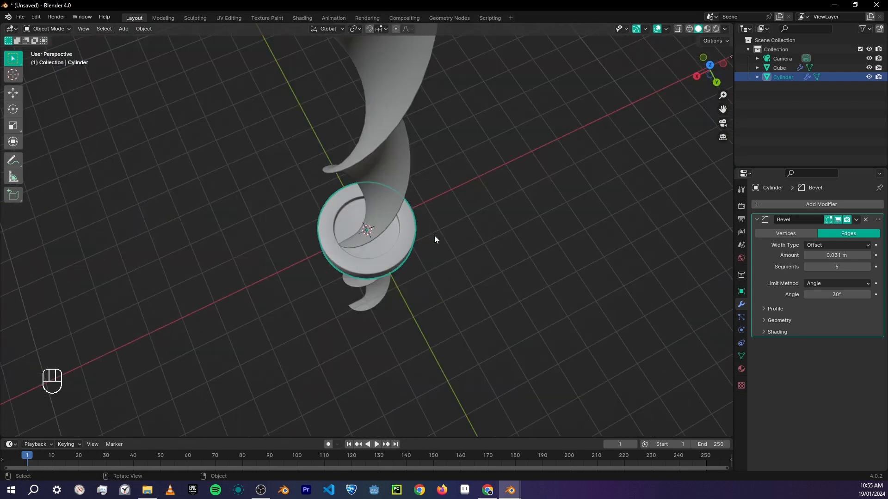
key("s")
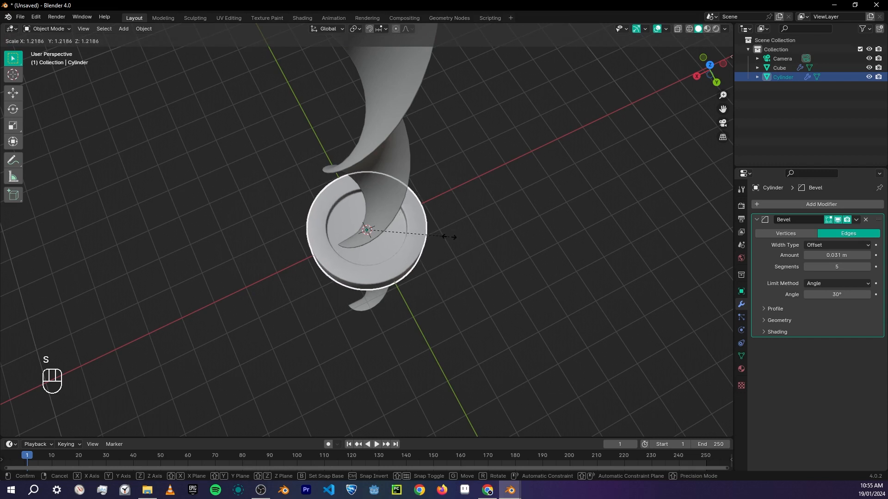
left_click(449, 237)
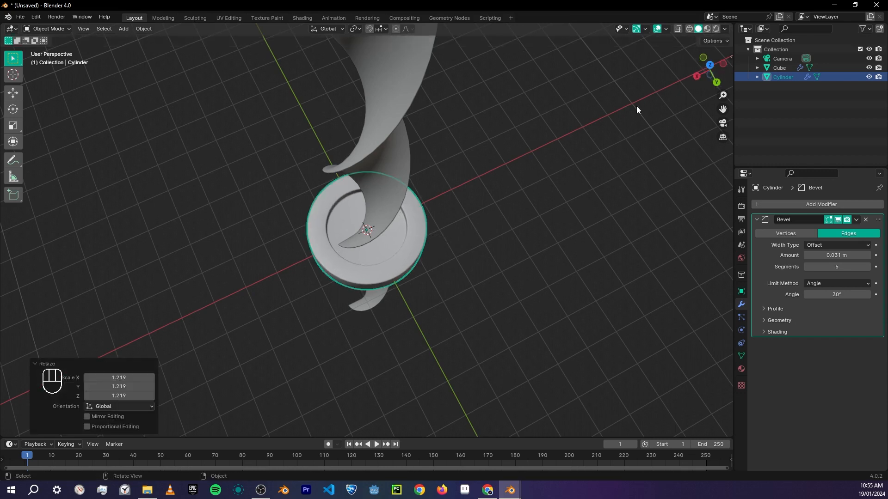
Lower the disc along Z by about 6.84 m and another 3.26 m to seat it under the ribbon's lower end
key("g")
key("z")
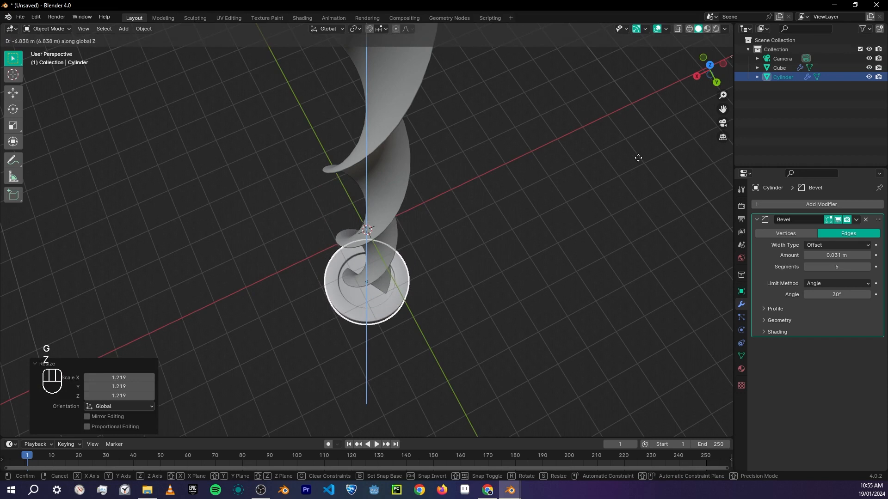
left_click(495, 220)
middle_click_drag(495, 220, 541, 414)
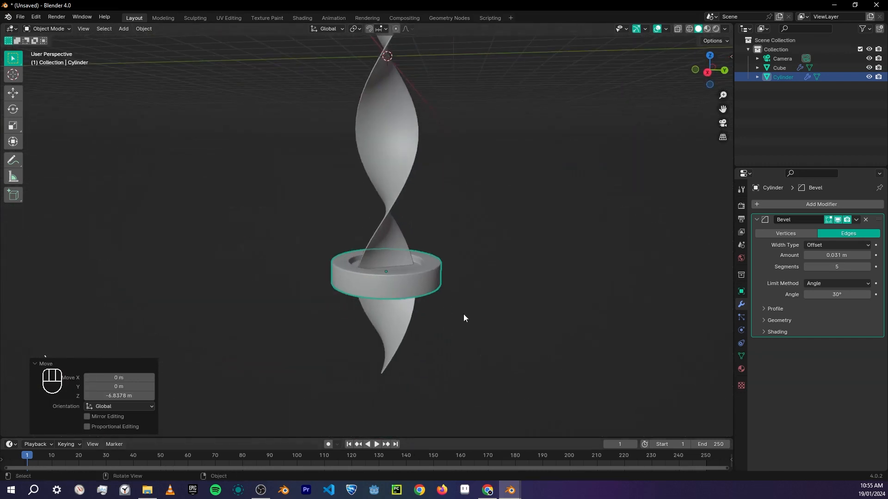
key("g")
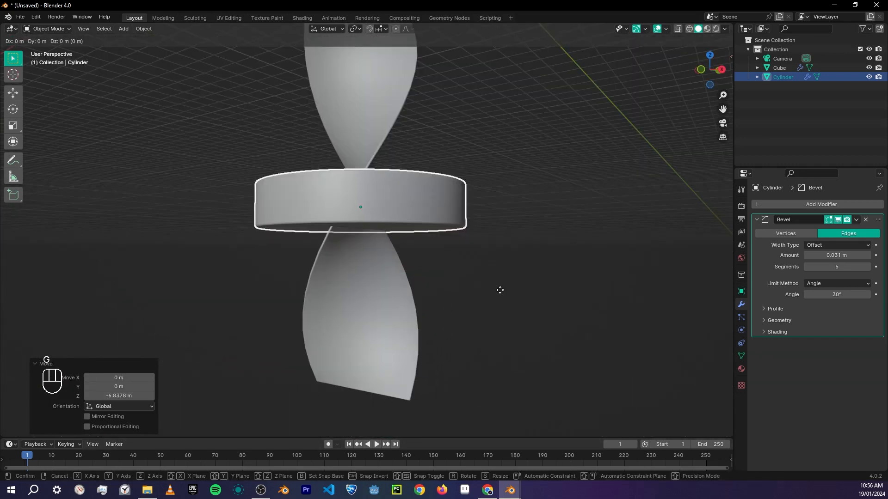
key("z")
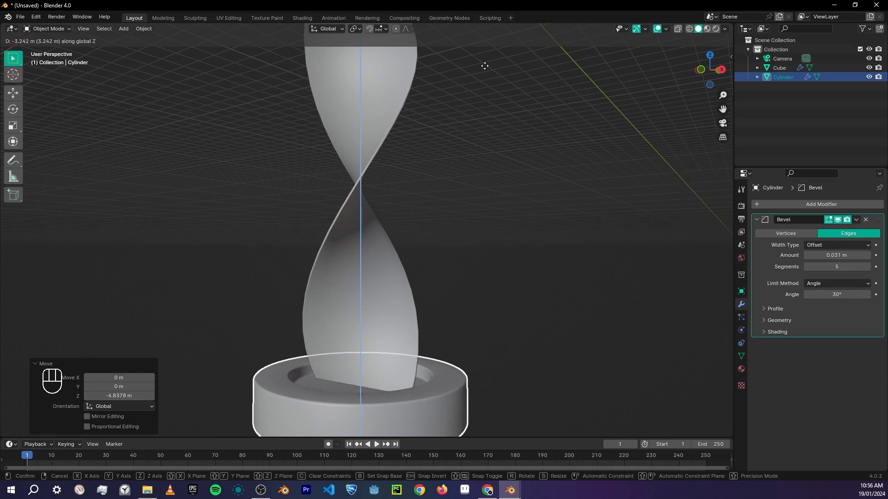
left_click(482, 67)
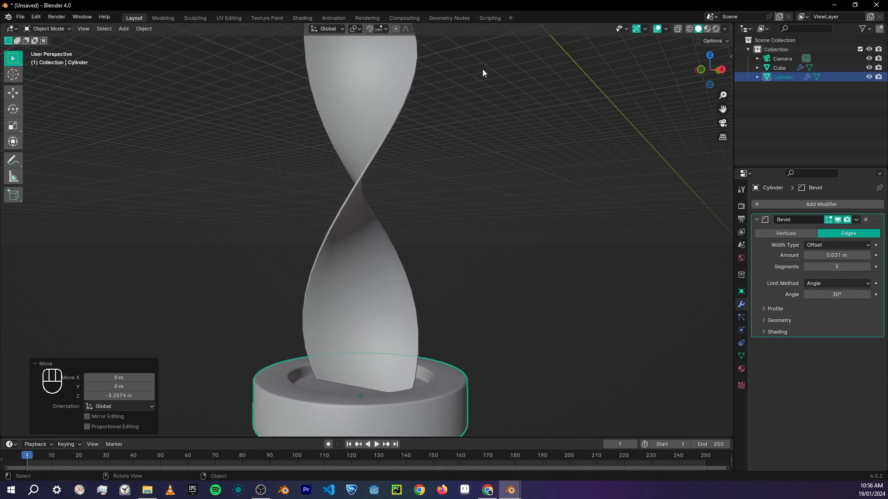
Increase the disc's Bevel modifier amount to 0.081 m
scroll(519, 110, "down", 8)
middle_click_drag(512, 131, 468, 134)
scroll(439, 227, "up", 7)
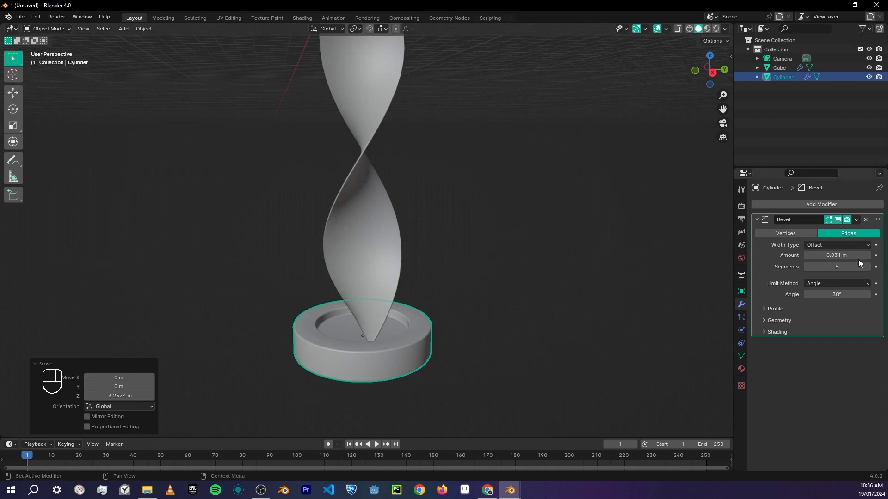
mouse_move(859, 255)
left_mouse_down()
mouse_move(871, 255)
mouse_move(854, 255)
left_mouse_up()
Duplicate the disc and raise the copy about 20.06 m along Z to the ribbon's upper end
scroll(608, 262, "down", 6)
middle_click_drag(609, 263, 481, 259)
key("shift+d")
key("z")
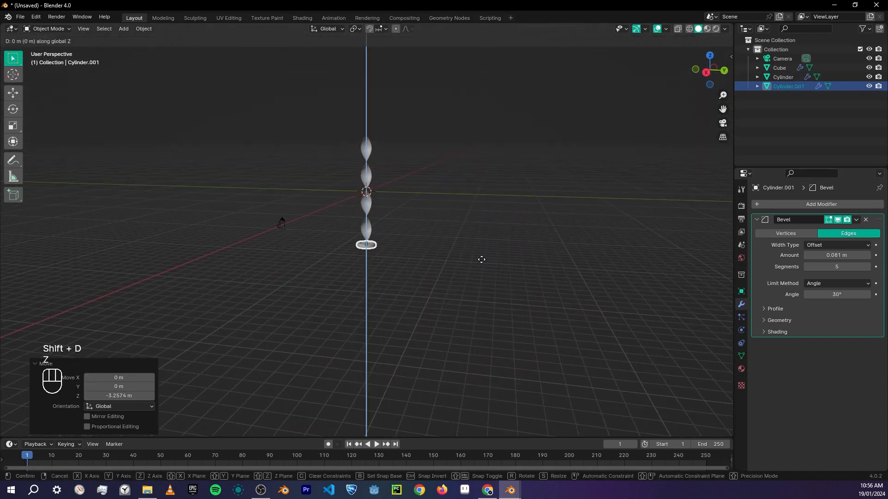
left_click(489, 155)
Rotate the upper disc 180° about the X axis so its recess faces down onto the ribbon
scroll(489, 153, "up", 3)
key("grave")
left_click(618, 254)
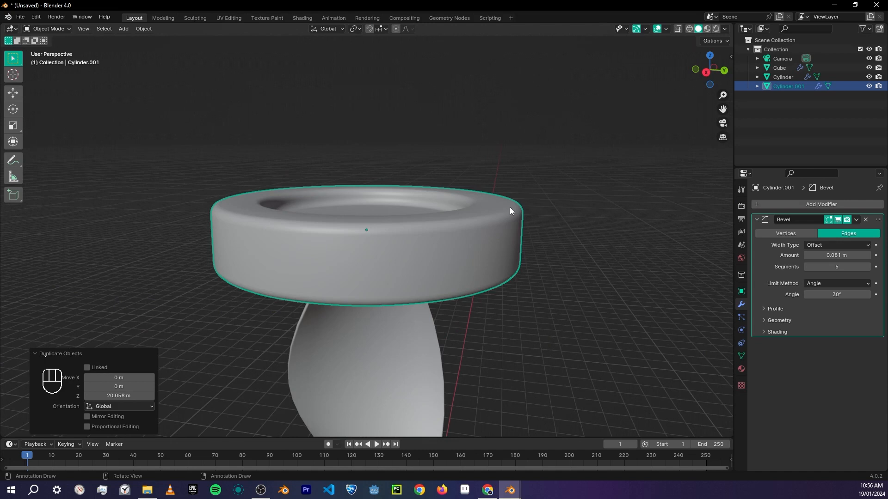
key("r")
key("x")
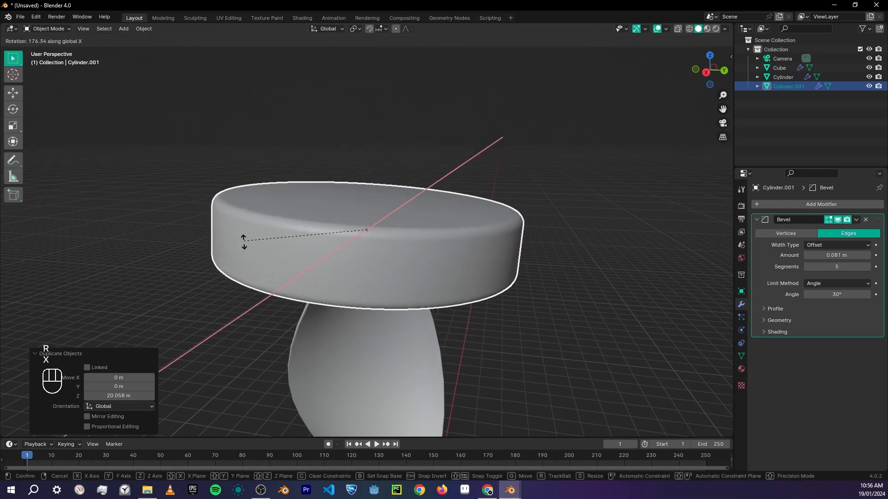
type("180")
key("Return")
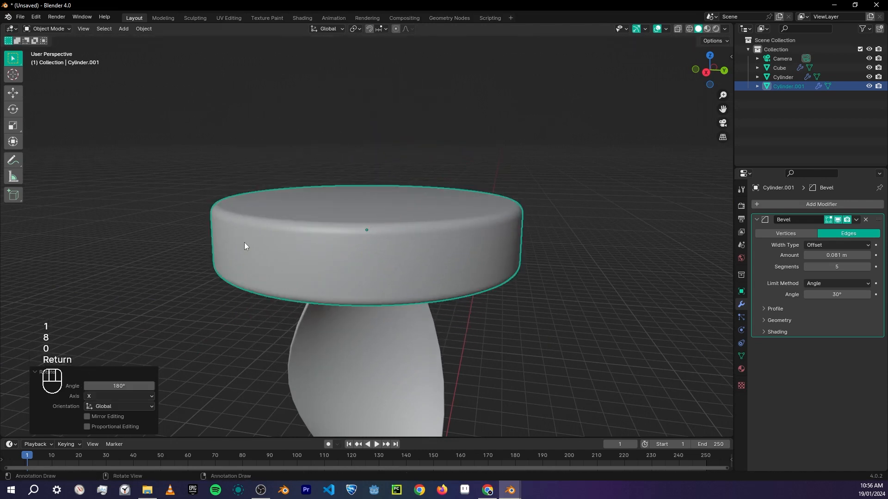
Move the camera closer along its local Z axis so the ribbon and both discs fill more of the frame
middle_click_drag(536, 185, 511, 182)
scroll(417, 239, "down", 5)
scroll(420, 240, "down", 3)
key("KP_0")
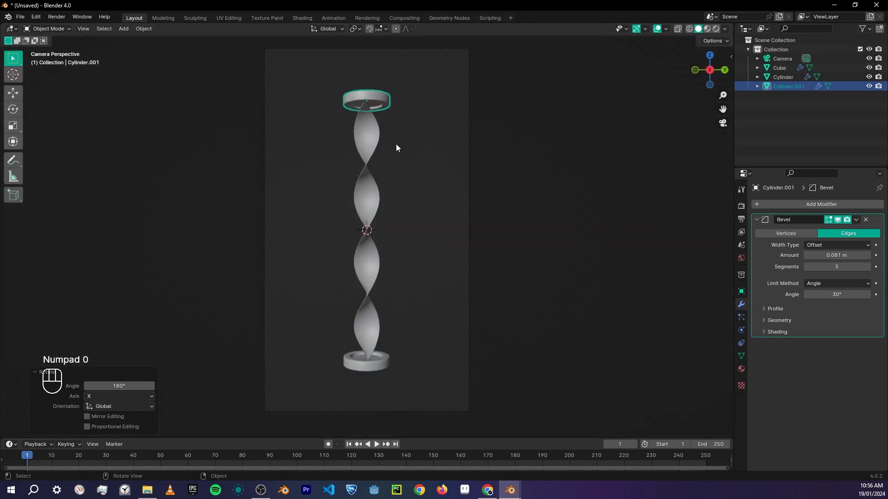
left_click(365, 330, "shift")
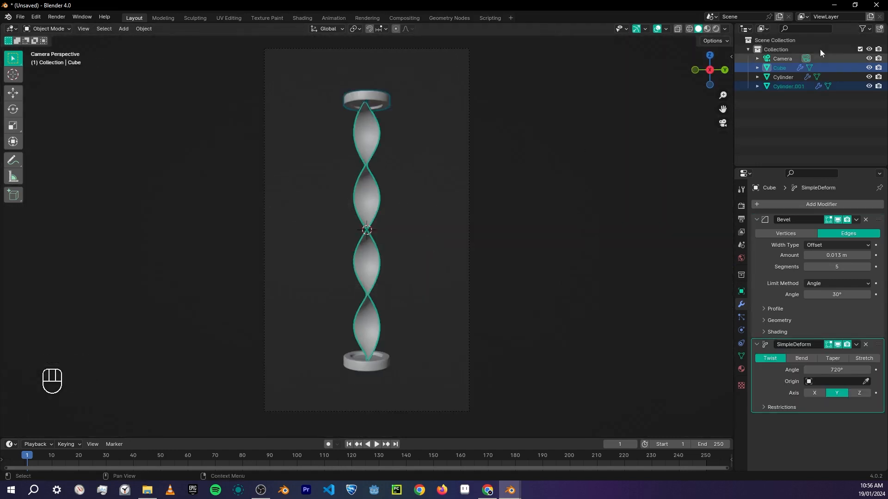
left_click(784, 58)
key("g")
key("z")
key("z")
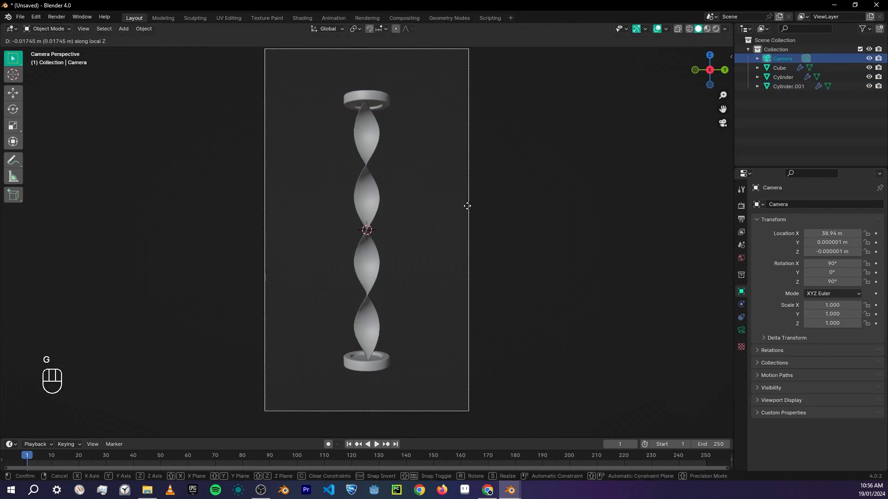
left_click(468, 125)
Insert a rotation keyframe for the twisted ribbon at frame 1
left_click(371, 163)
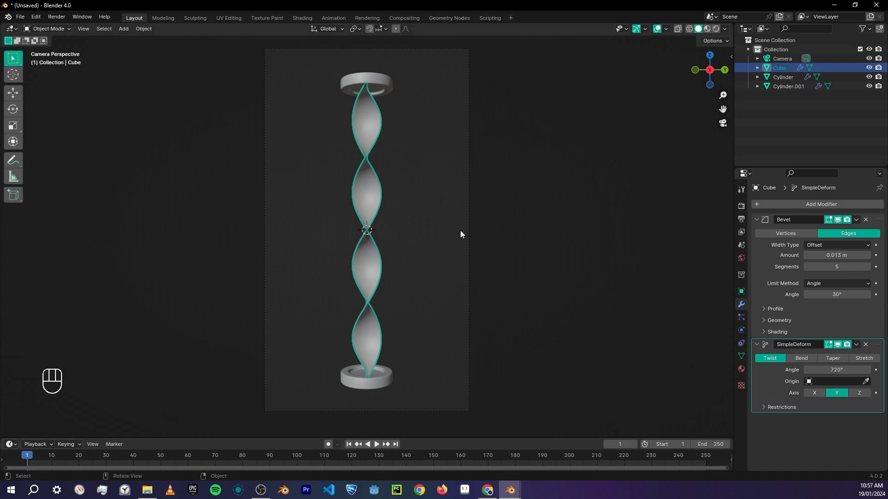
key("i")
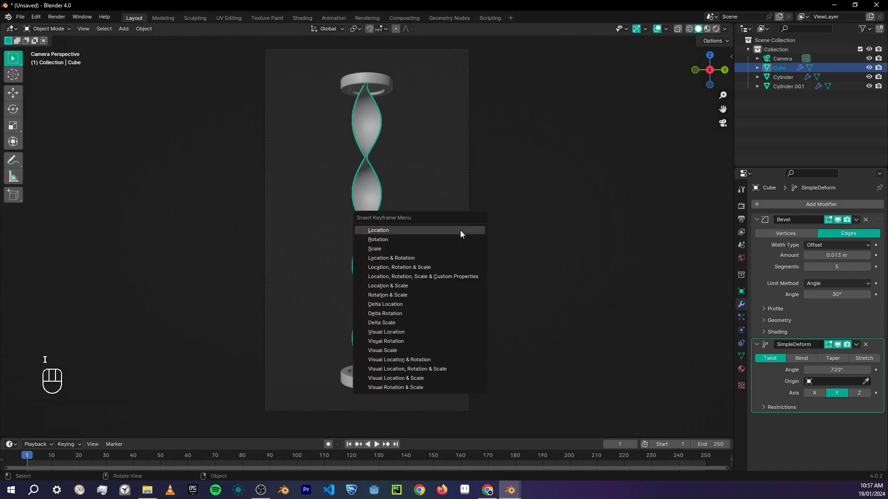
left_click(426, 241)
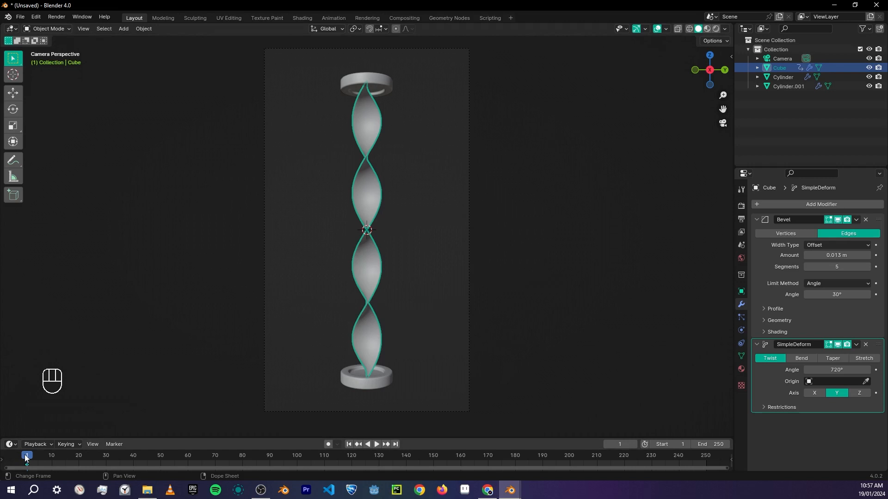
At frame 150, rotate the ribbon 720° about the Z axis and insert a rotation keyframe
left_click_drag(26, 458, 327, 460)
left_click_drag(434, 458, 434, 457)
type("rz720")
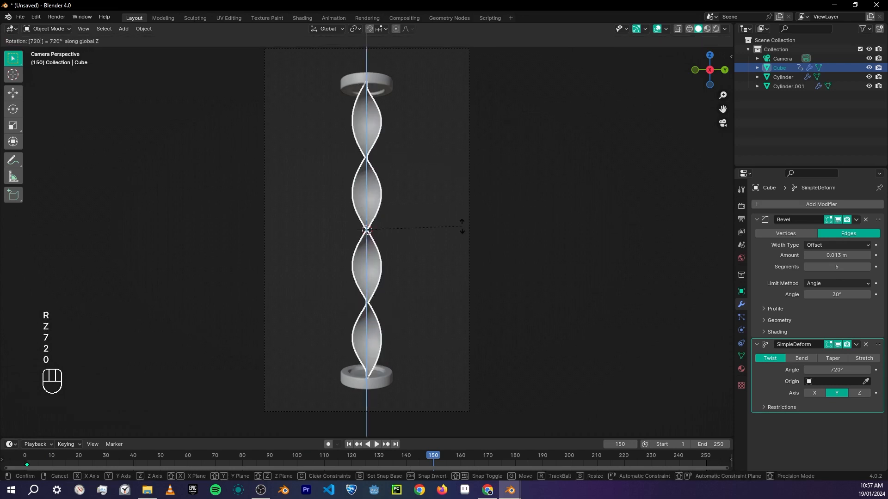
key("Return")
key("i")
left_click(461, 226)
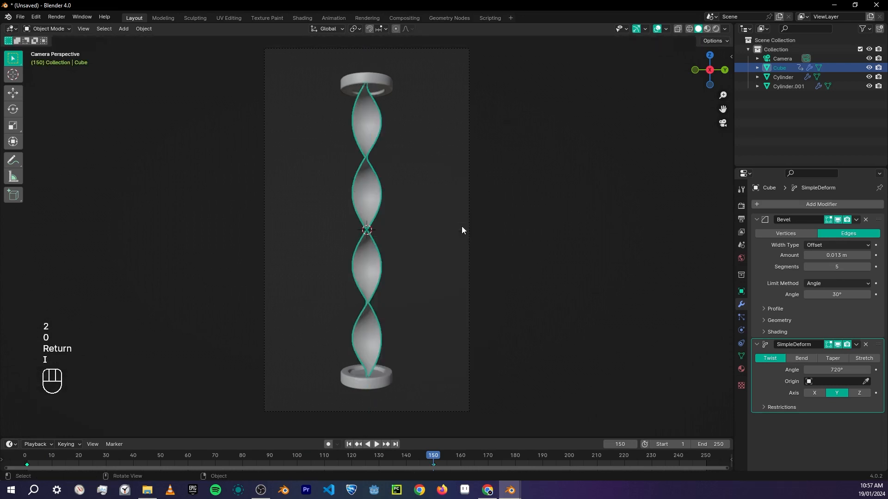
Set the animation's end frame to 150 and preview the ribbon's rotation by playing and scrubbing
left_click_drag(712, 445, 606, 445)
middle_click_drag(255, 455, 382, 459)
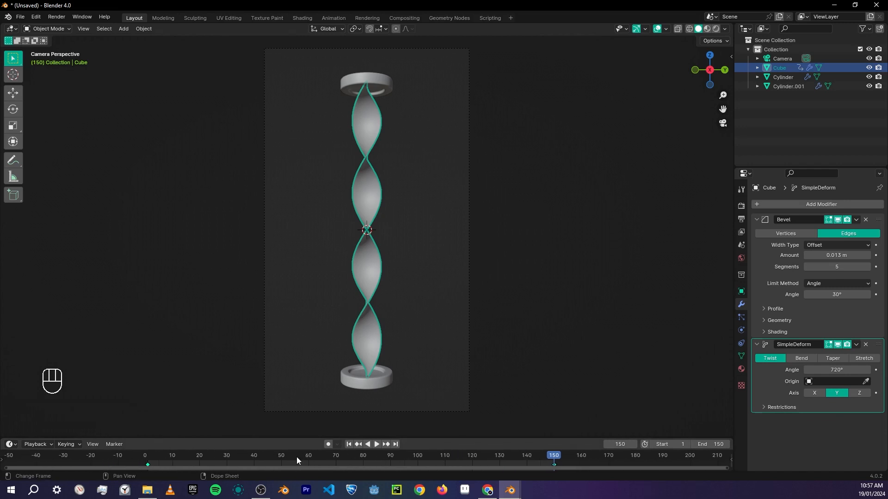
key("space")
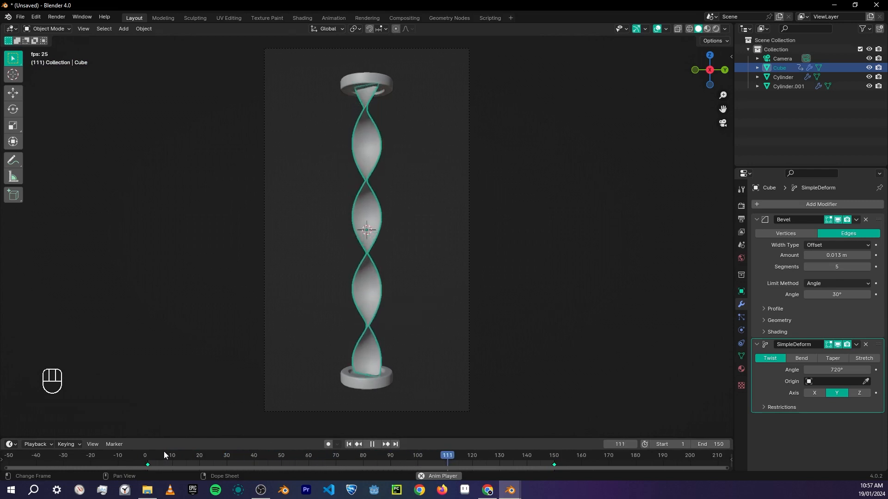
left_click_drag(163, 451, 479, 458)
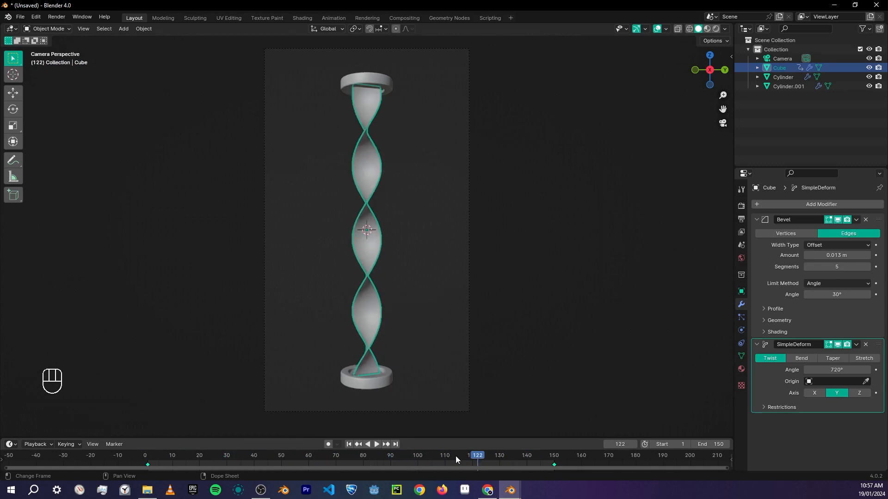
Set the ribbon keyframes' interpolation to Linear and play the animation
key("t")
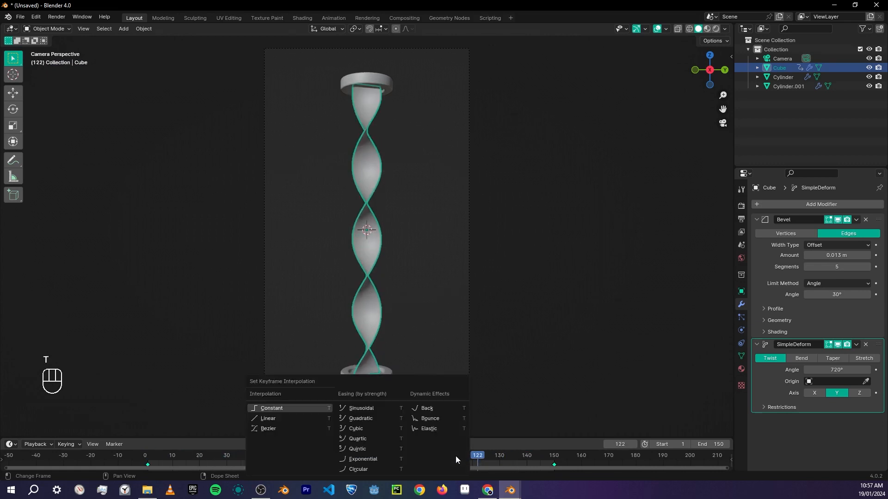
left_click(277, 418)
key("space")
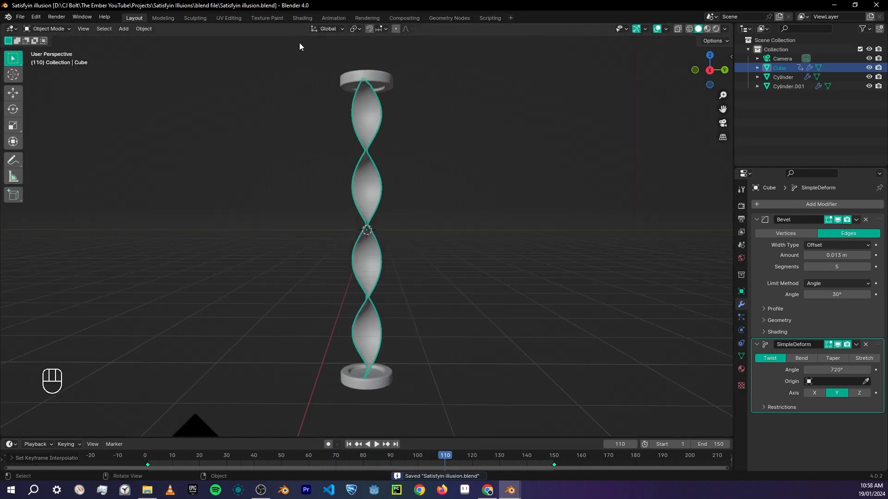
Switch to the Shading workspace and set the render engine to Cycles with GPU Compute as the device
left_click(302, 19)
left_click(741, 140)
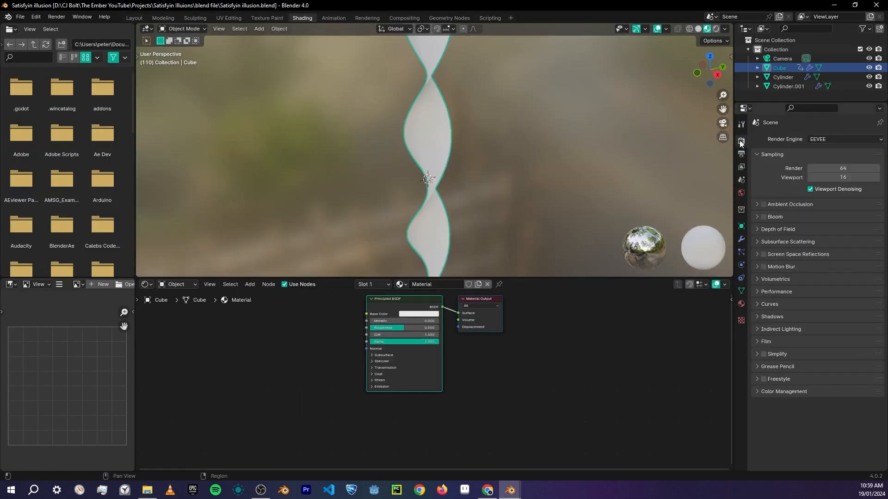
left_click(836, 139)
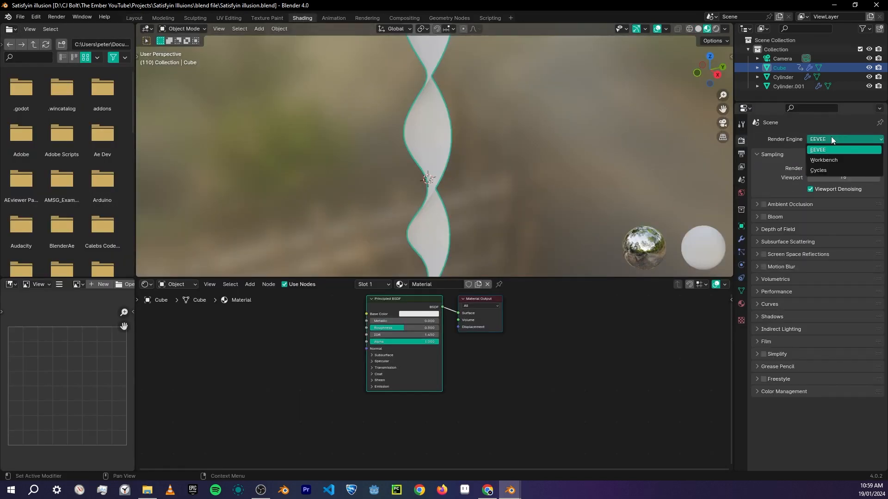
left_click(833, 169)
left_click(836, 162)
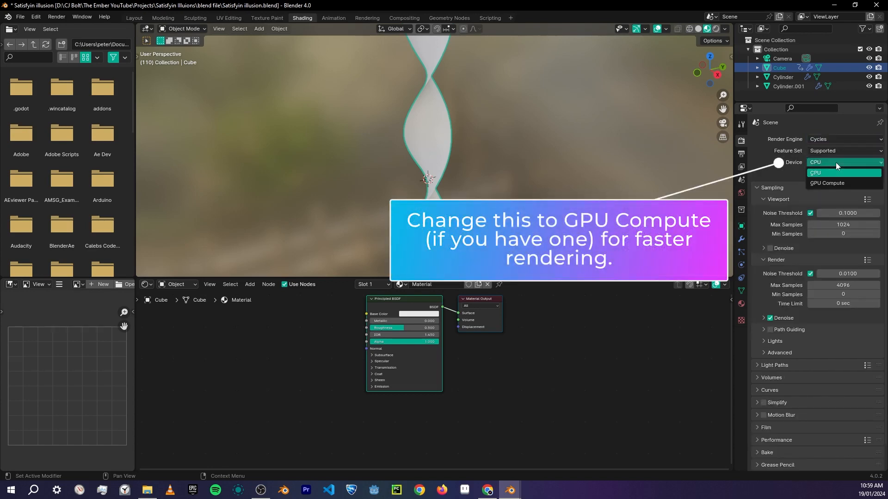
left_click(834, 179)
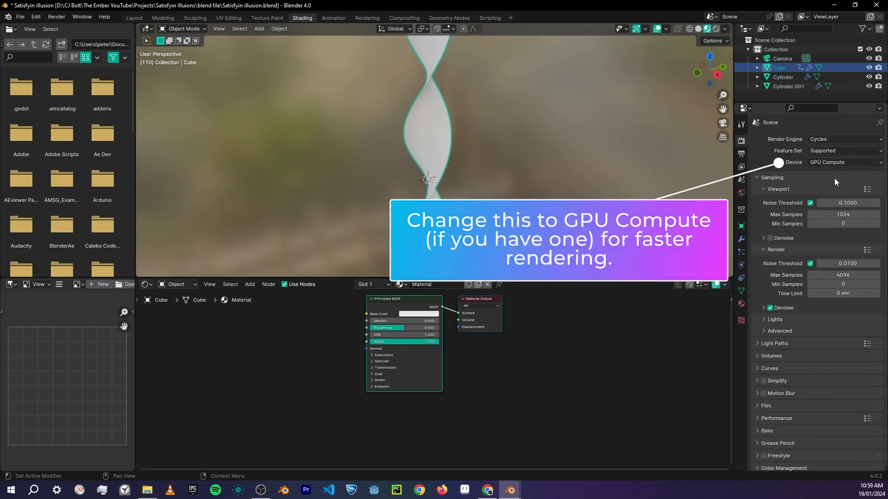
Set the maximum samples to 32 for the viewport and 128 for the render
left_click(839, 214)
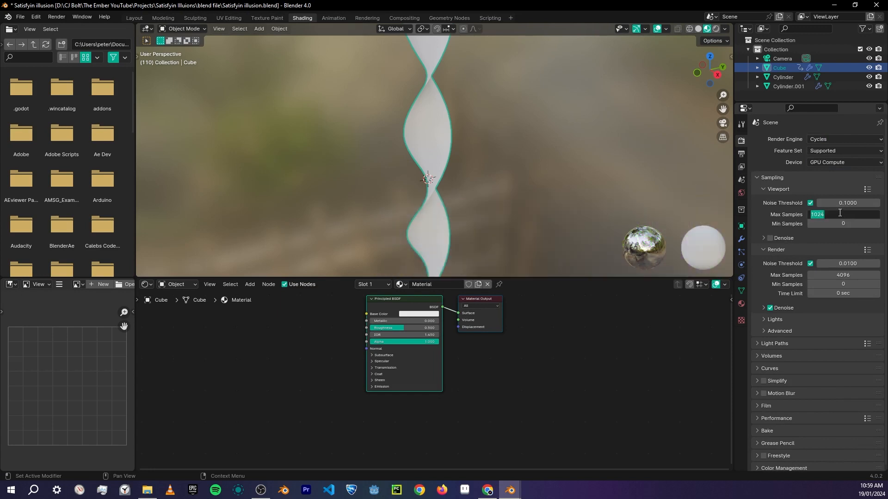
type("32")
key("Return")
left_click(834, 276)
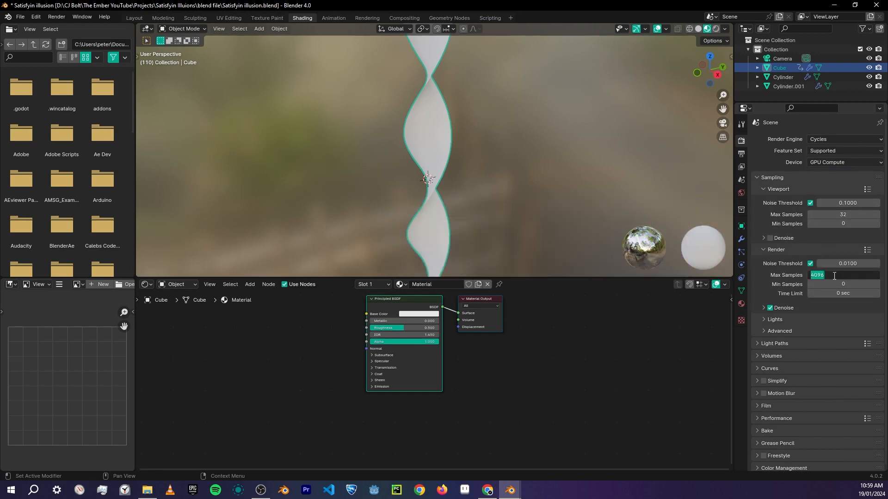
type("128")
key("Return")
From the camera view, set the ribbon material's Metallic to 1.0 and Roughness to 0.33
key("KP_0")
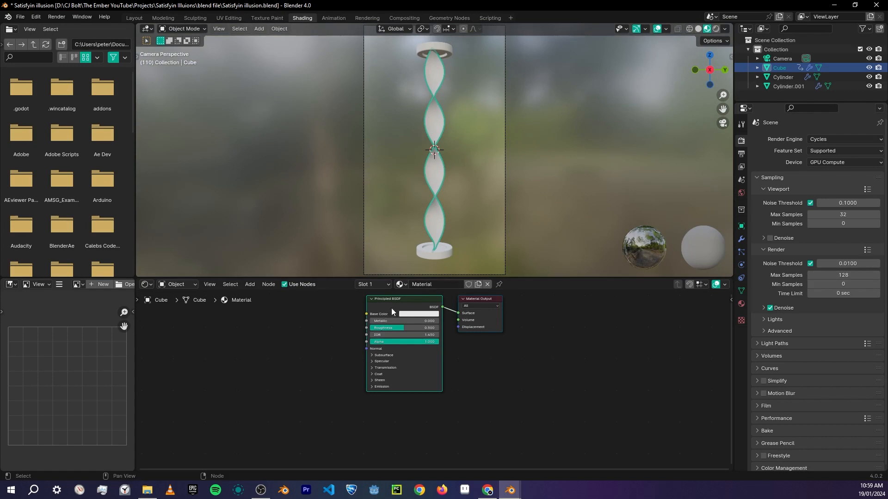
key("Home")
scroll(343, 323, "up", 2)
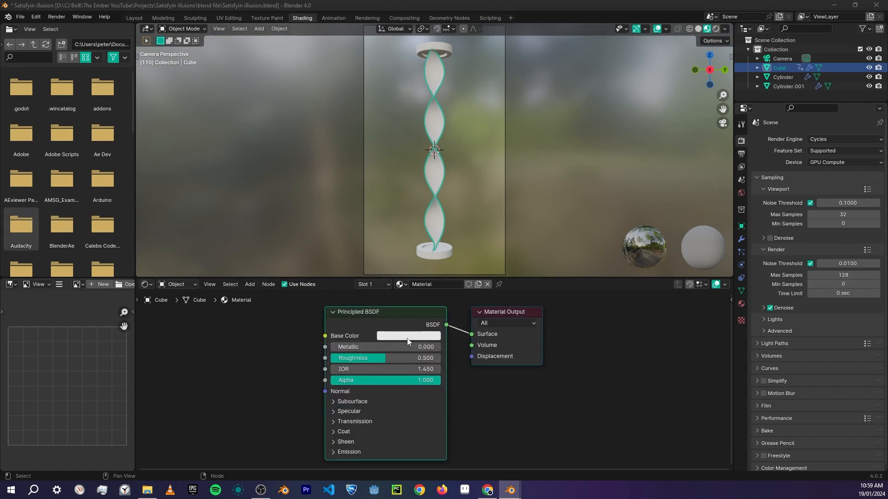
left_click_drag(381, 348, 431, 354)
left_click(428, 358)
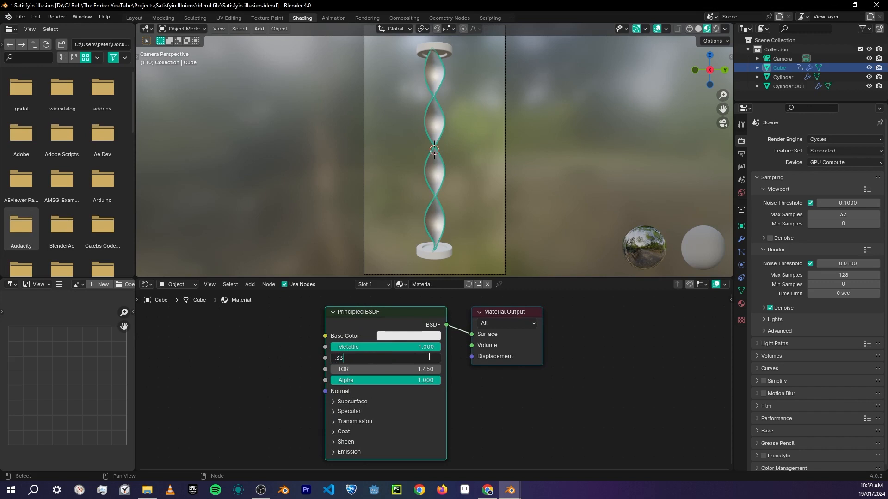
key("Return")
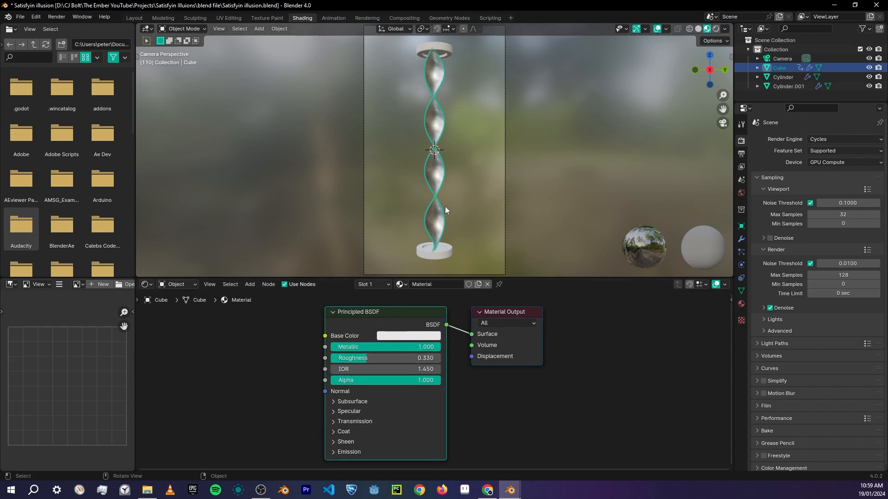
Give the lower disc a new material with a dark grey base colour (Value 0.098), Metallic 1.0 and Roughness 0.24
left_click(447, 250)
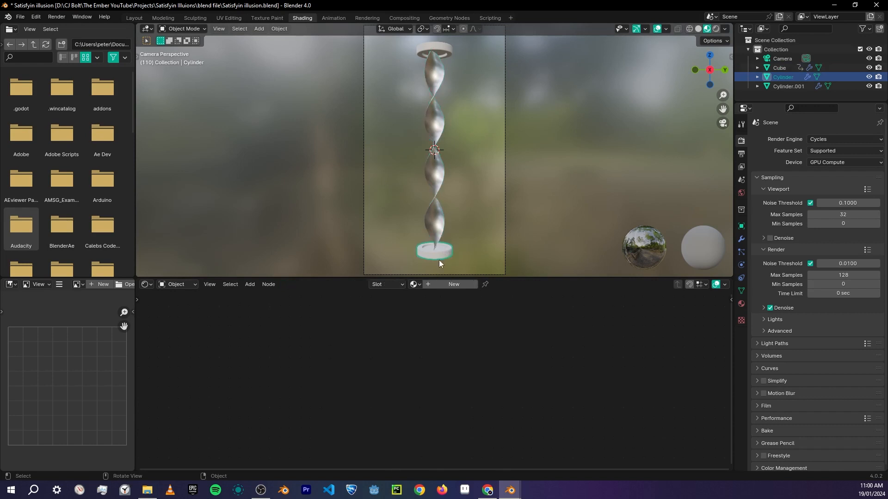
left_click(449, 284)
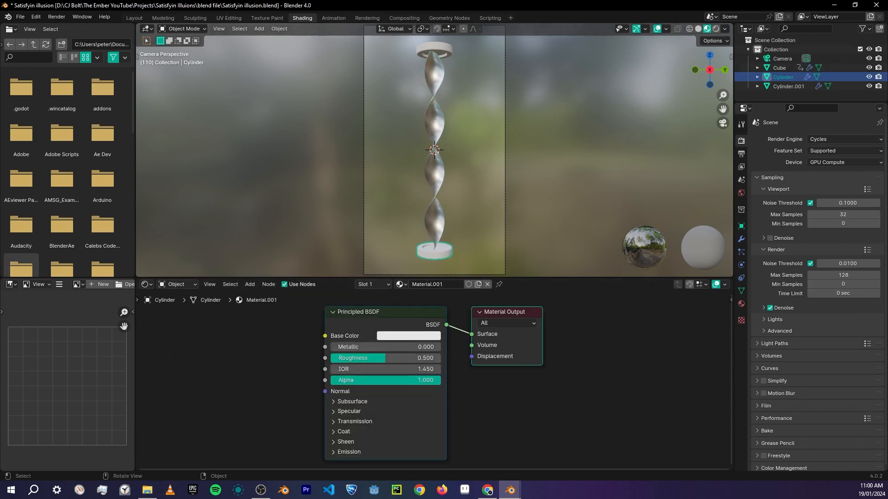
left_click(415, 337)
left_click_drag(478, 190, 478, 235)
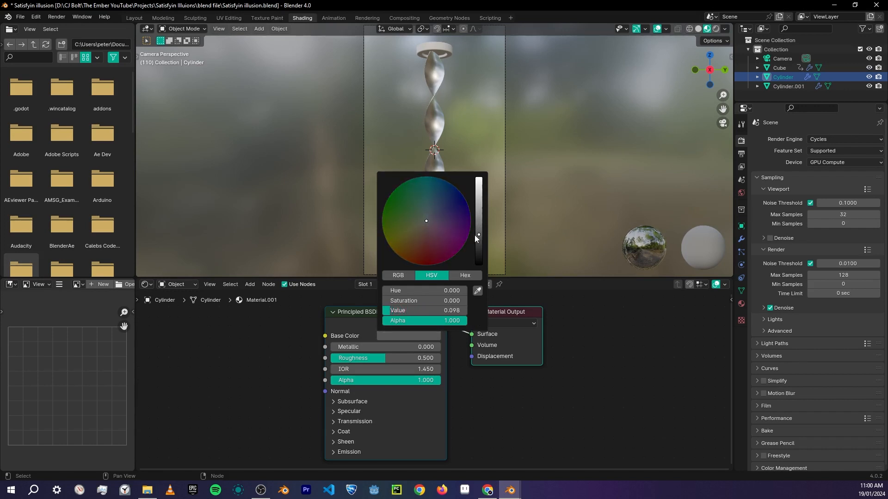
left_click_drag(348, 347, 375, 358)
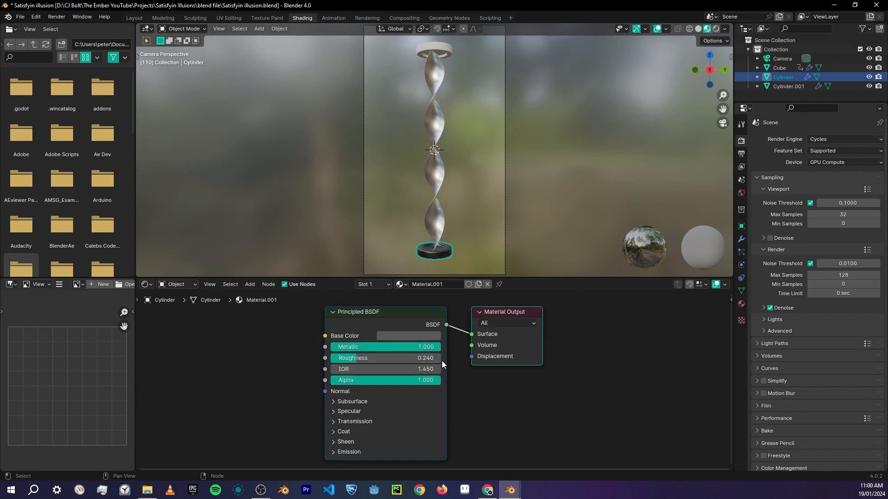
Apply the lower disc's dark metallic material, Material.001, to the upper disc
left_click(437, 53)
left_click(414, 285)
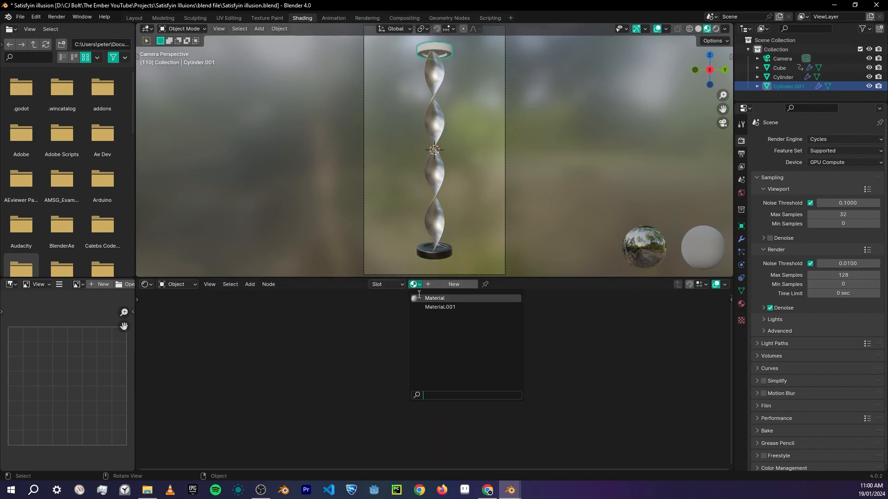
left_click(426, 307)
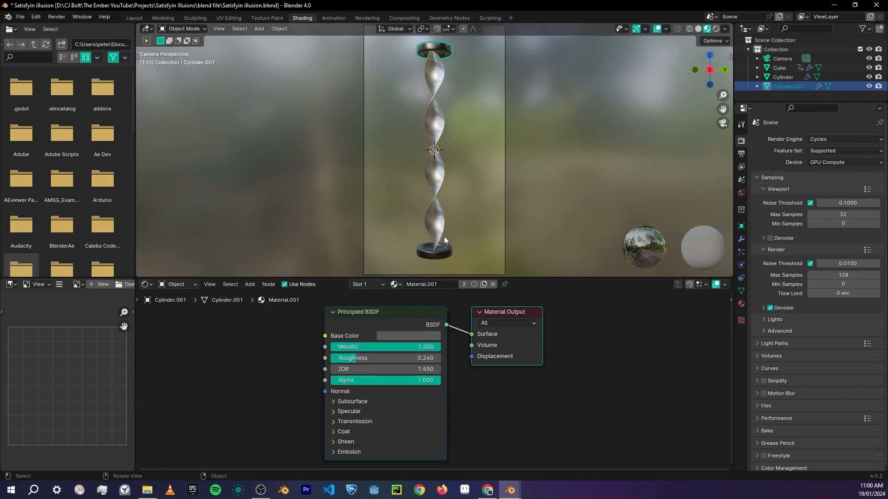
Add a second material slot with a new material to the lower disc and assign it to the recessed inner face
left_click(445, 252)
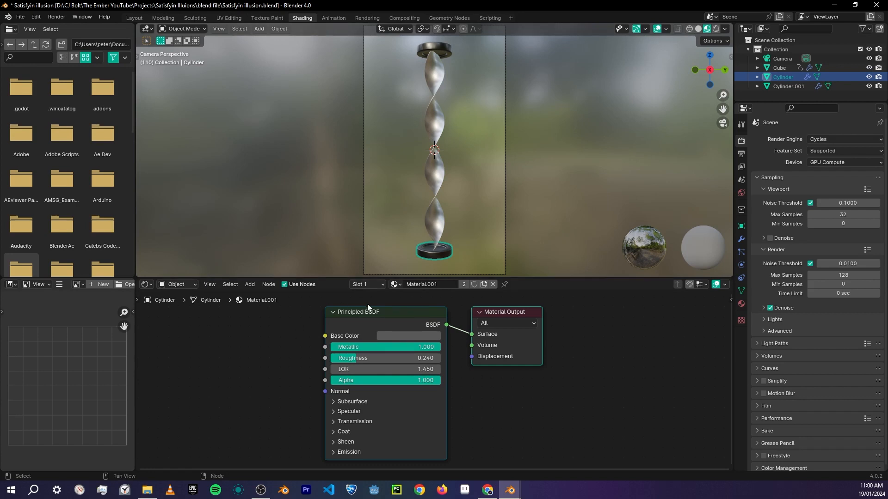
left_click(372, 285)
left_click(417, 303)
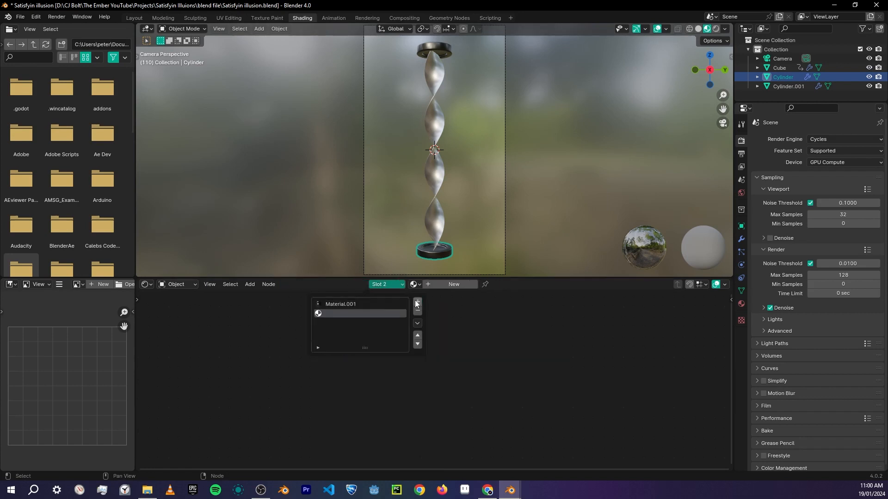
left_click(741, 304)
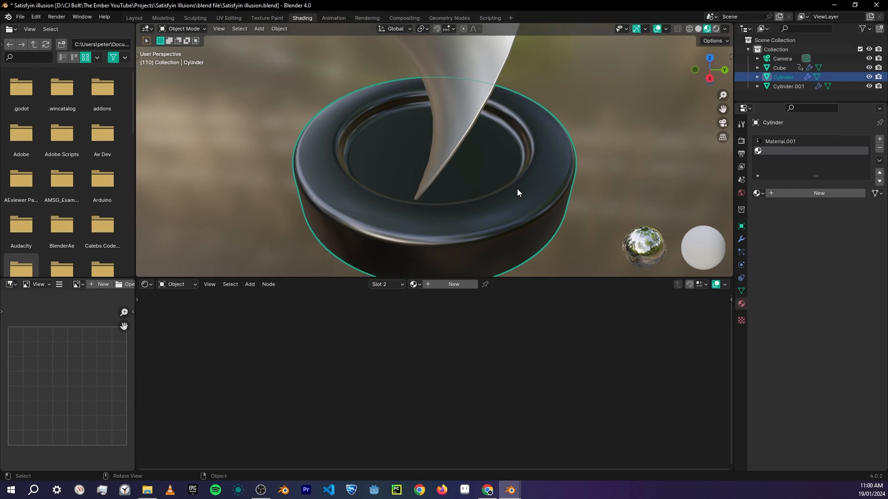
left_click(785, 190)
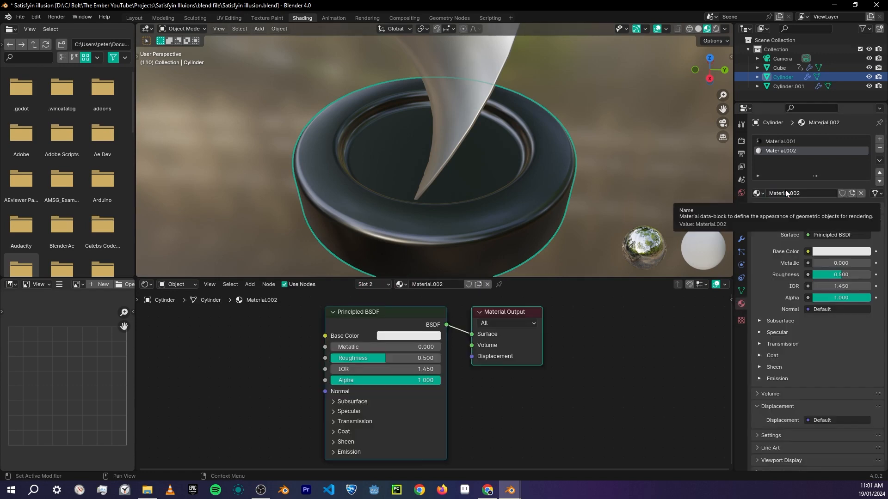
key("Tab")
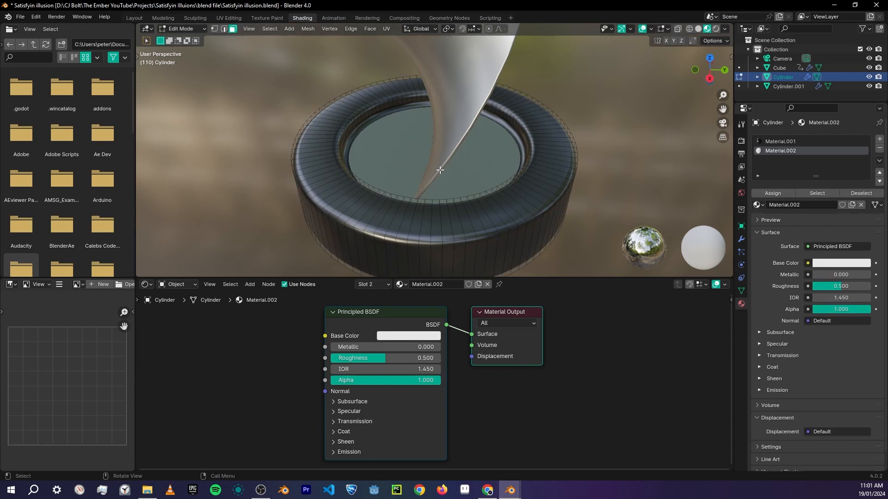
left_click(458, 169)
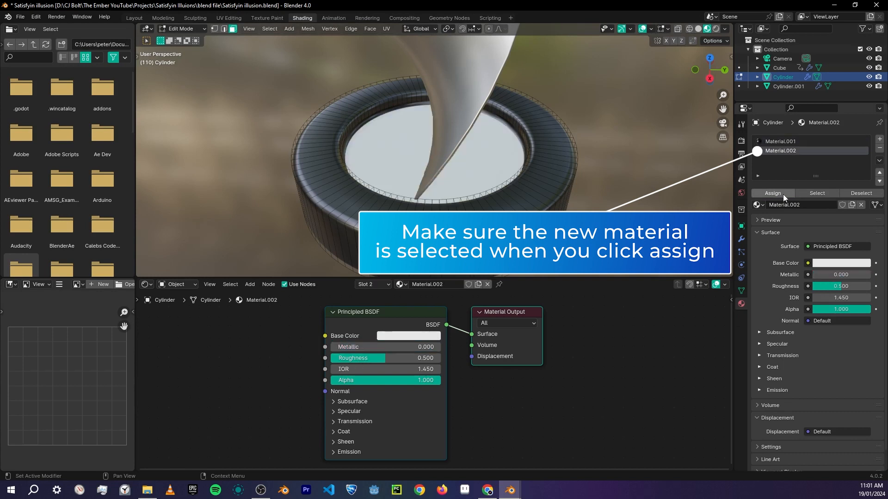
middle_click_drag(484, 180, 521, 196)
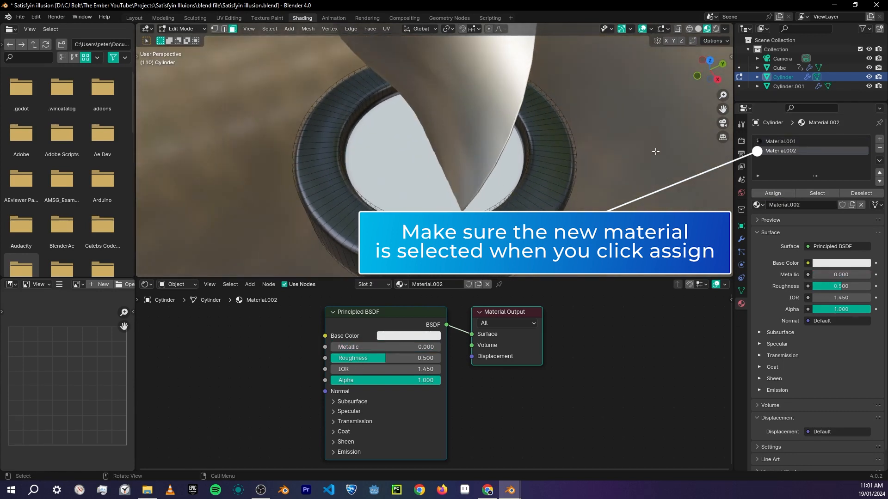
Replace the new material's Principled BSDF with an Emission shader feeding the Surface output
left_click(376, 311)
key("x")
key("shift+a")
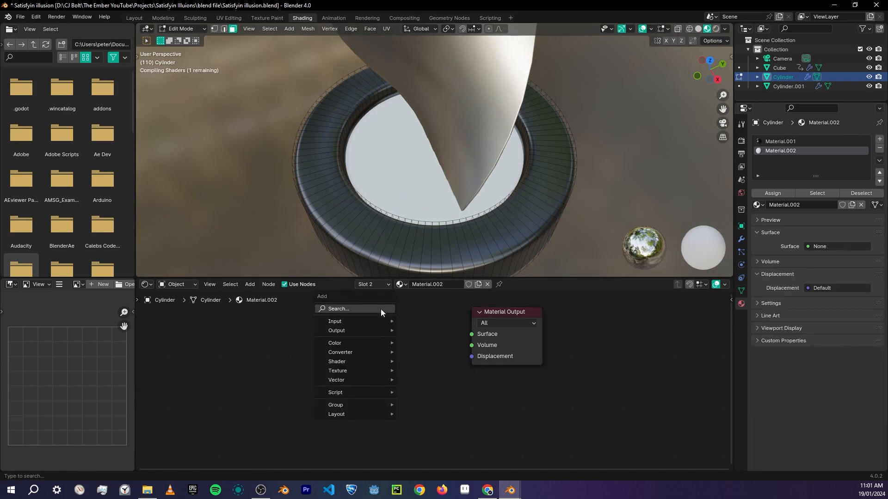
type("emi")
key("Return")
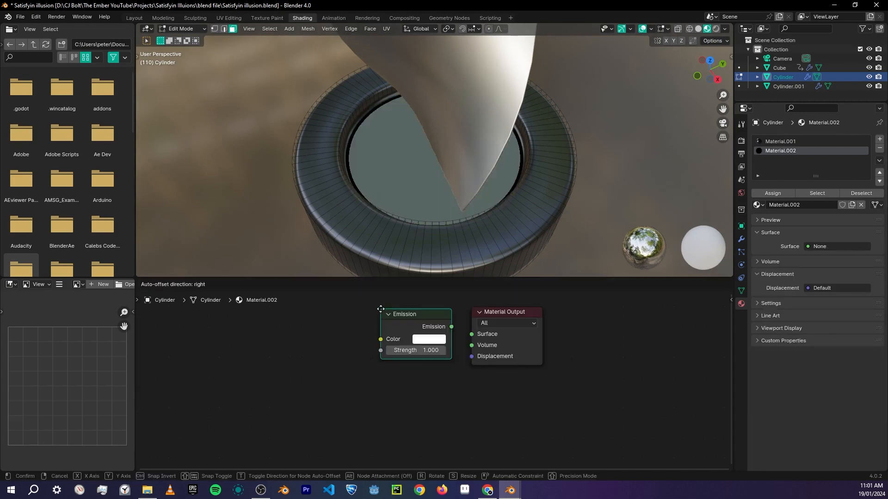
left_click(380, 309)
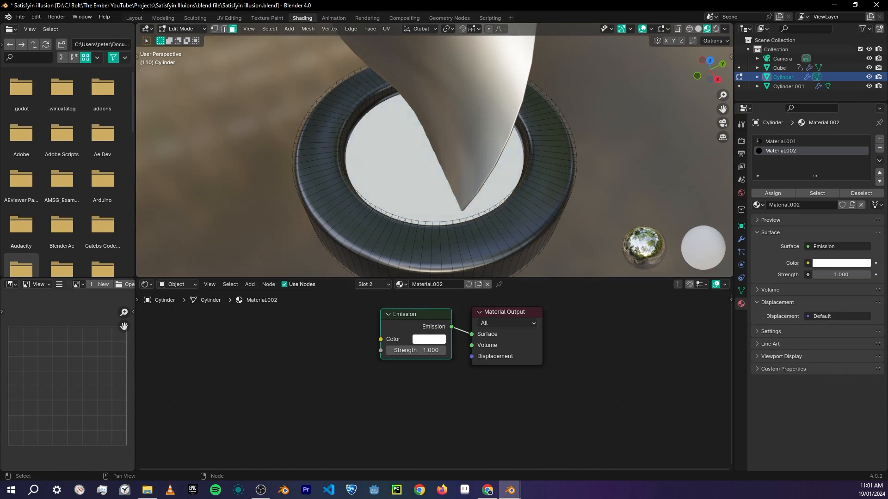
Set the Emission colour to a pale cyan with a strength of 10, and return to Object Mode
left_click(442, 341)
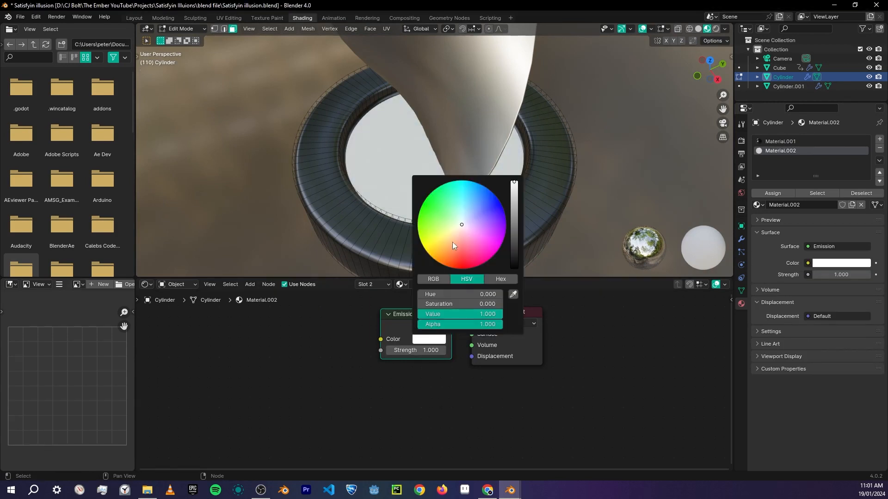
left_click(464, 215)
left_click(419, 351)
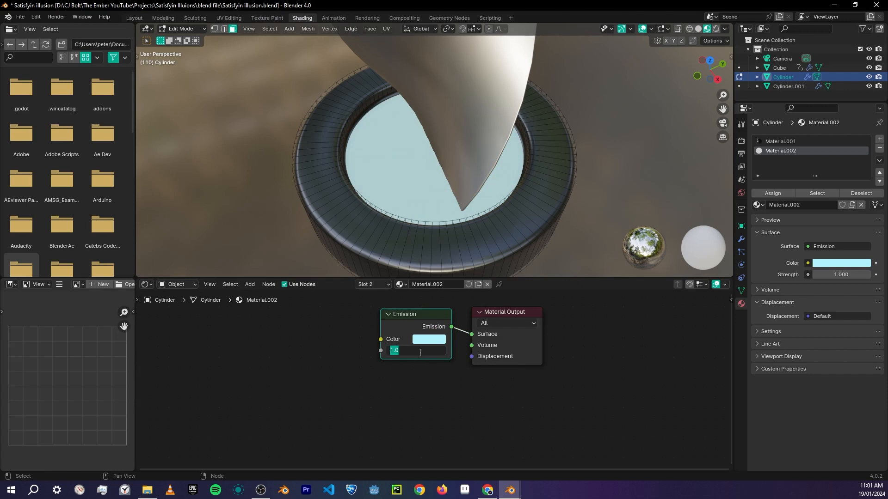
type("10")
key("Return")
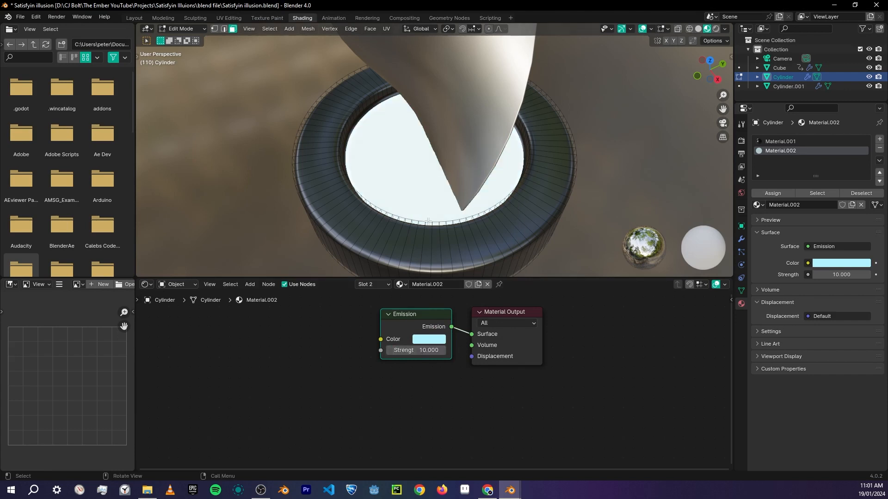
key("Tab")
Isolate the upper disc, add Material.002 in a second slot, assign it to the recessed inner face, and leave local view and Edit Mode
scroll(489, 163, "down", 6)
middle_click_drag(490, 163, 434, 115)
left_click(444, 133)
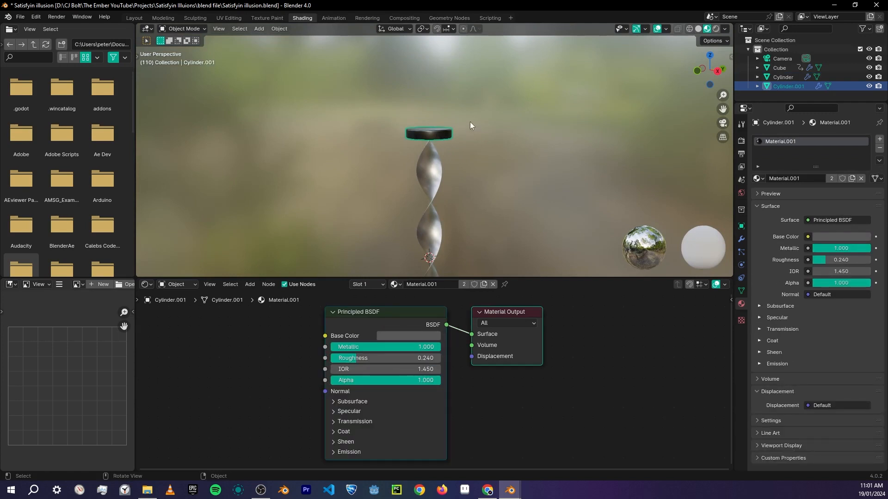
key("KP_Divide")
middle_click_drag(435, 158, 447, 87)
key("Tab")
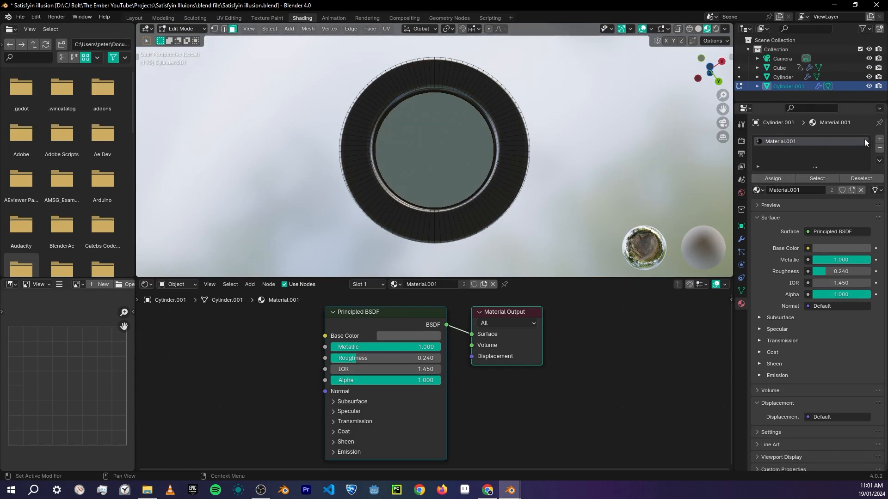
left_click(879, 139)
left_click(759, 206)
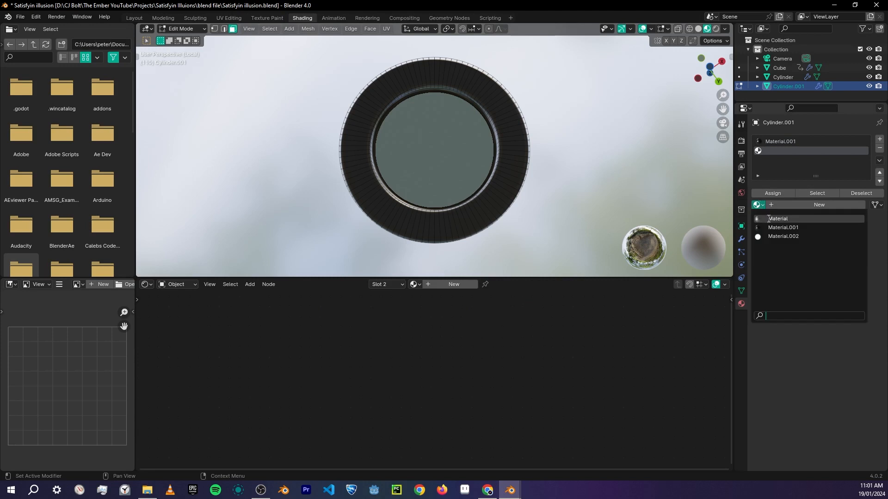
left_click(781, 238)
left_click(786, 194)
middle_click_drag(535, 194, 534, 185)
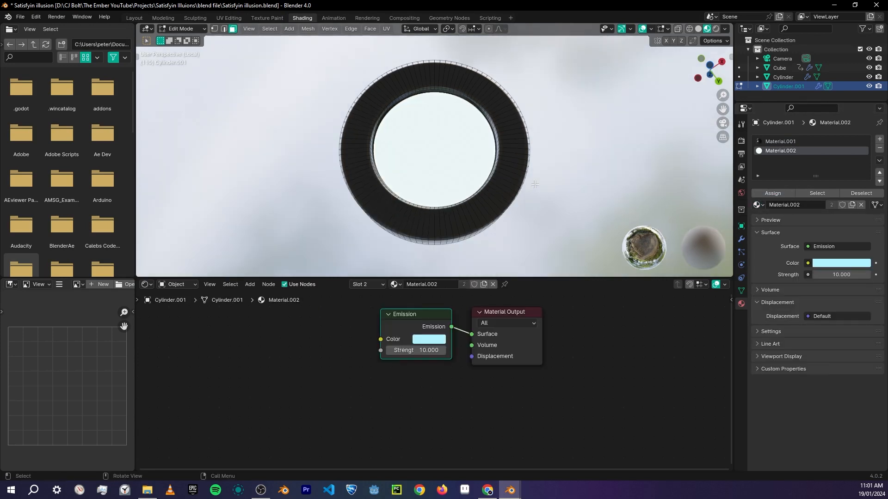
key("KP_Divide")
key("Tab")
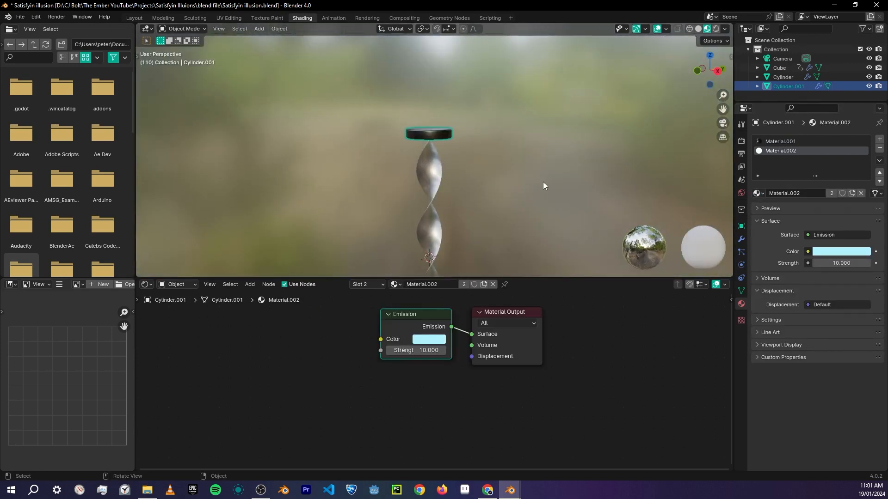
Return to the camera view and add a second material slot with a new material to the ribbon
key("KP_Decimal")
key("KP_0")
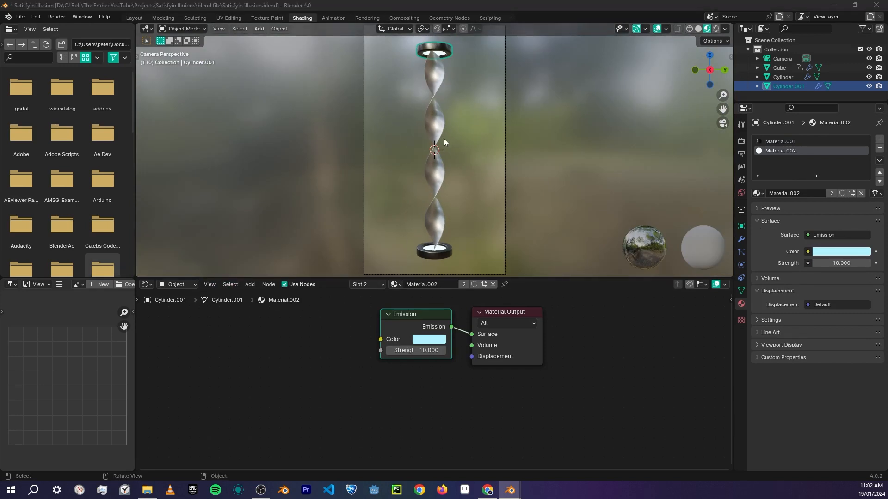
left_click(432, 87)
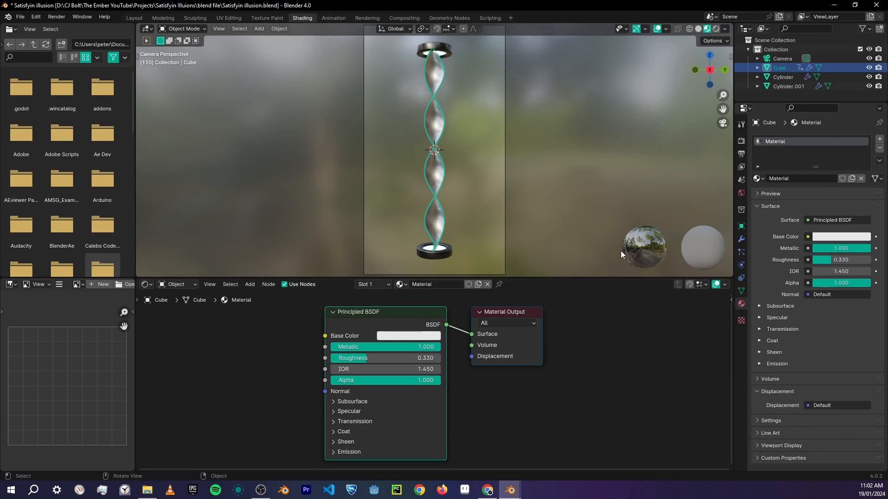
left_click(880, 139)
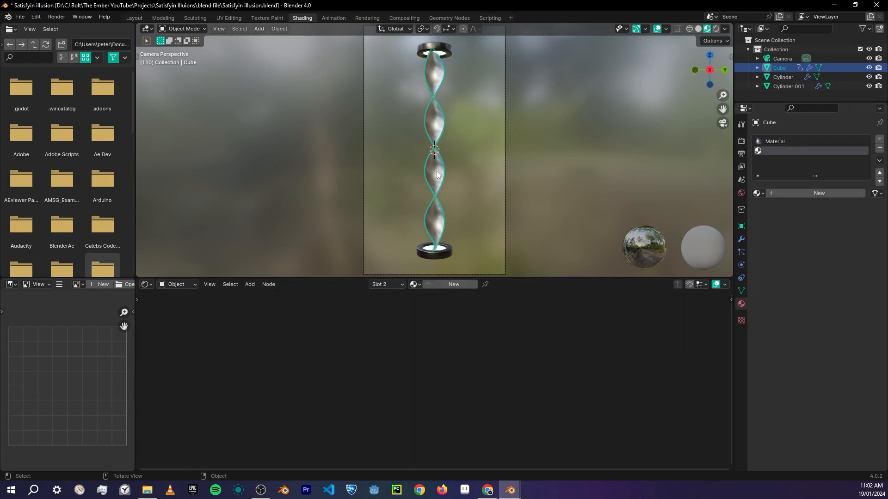
left_click(792, 194)
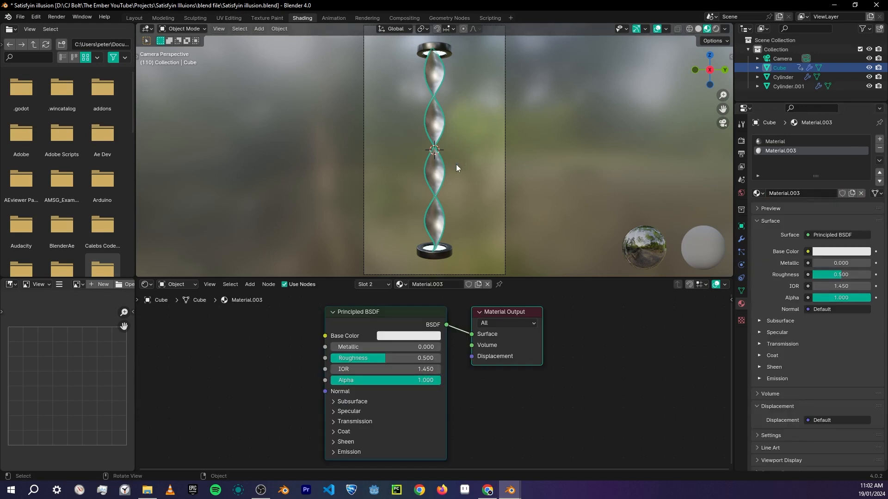
In Edit Mode, select the lengthwise face loop along one outer edge of the ribbon
key("Tab")
scroll(434, 166, "up", 12)
middle_click_drag(443, 174, 414, 188)
key("KP_Decimal")
scroll(443, 172, "up", 12)
scroll(371, 176, "down", 4)
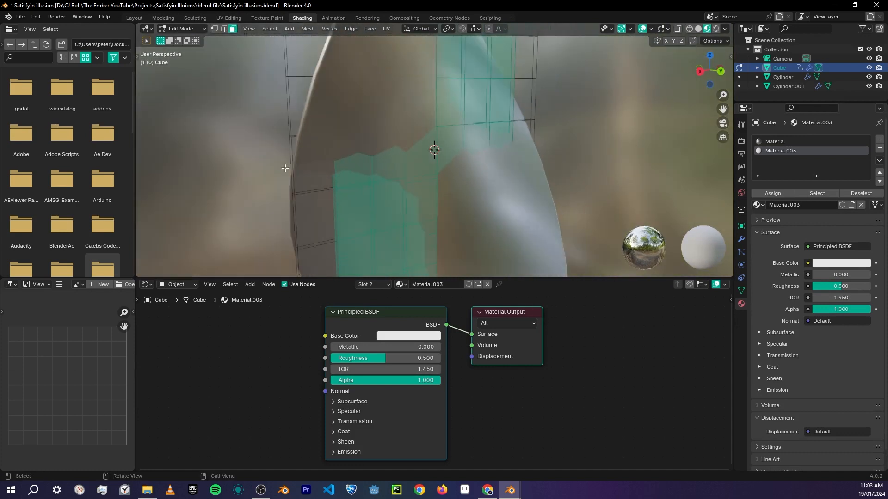
left_click(345, 118, "alt")
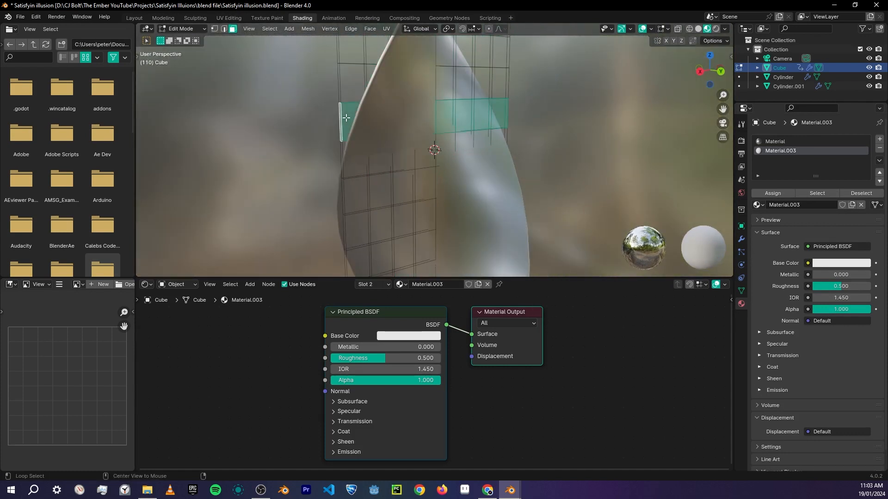
left_click(342, 104, "alt")
Add the ribbon's remaining outer-edge face loops to the selection and assign Material.003 to them
middle_click_drag(364, 147, 322, 154)
scroll(380, 154, "up", 3)
left_click(590, 116, "alt+shift")
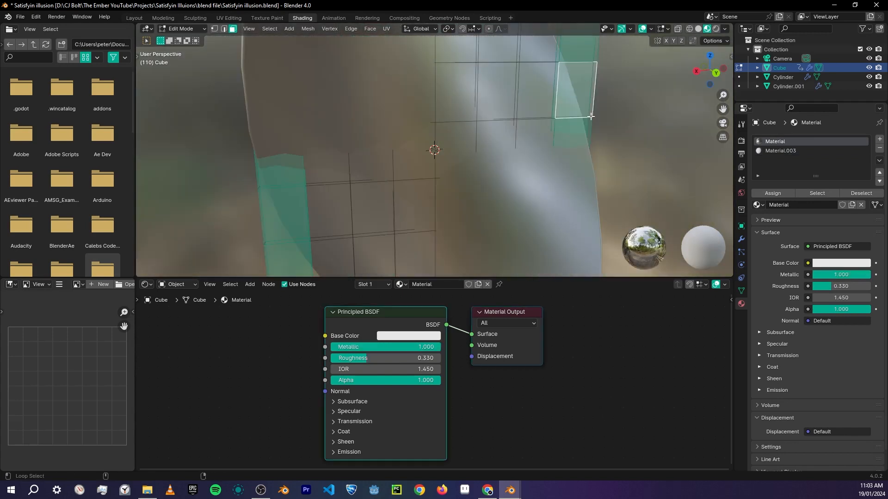
middle_click_drag(261, 144, 335, 148)
scroll(336, 151, "down", 1)
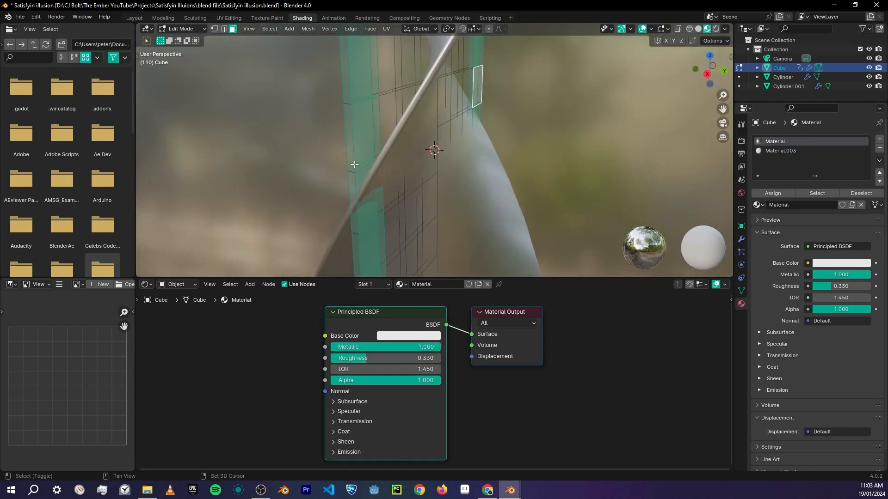
left_click(352, 173, "alt+shift")
middle_click_drag(494, 139, 337, 136)
middle_click_drag(469, 174, 548, 182)
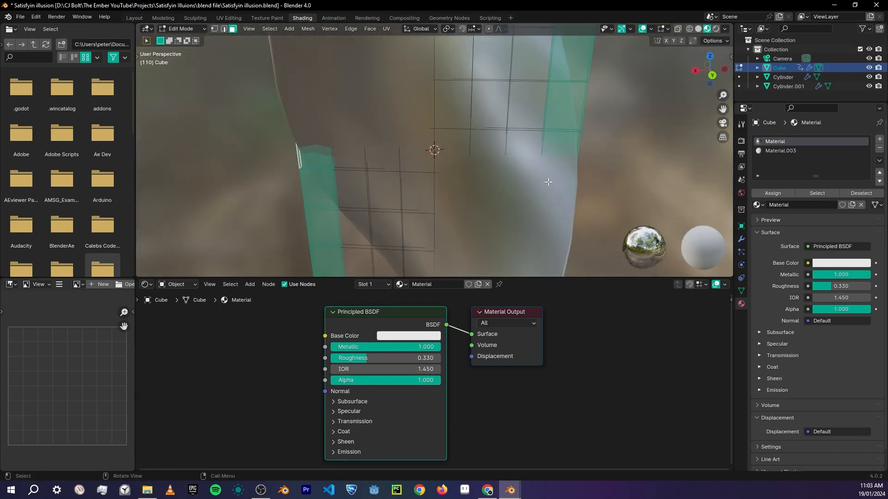
left_click(782, 151)
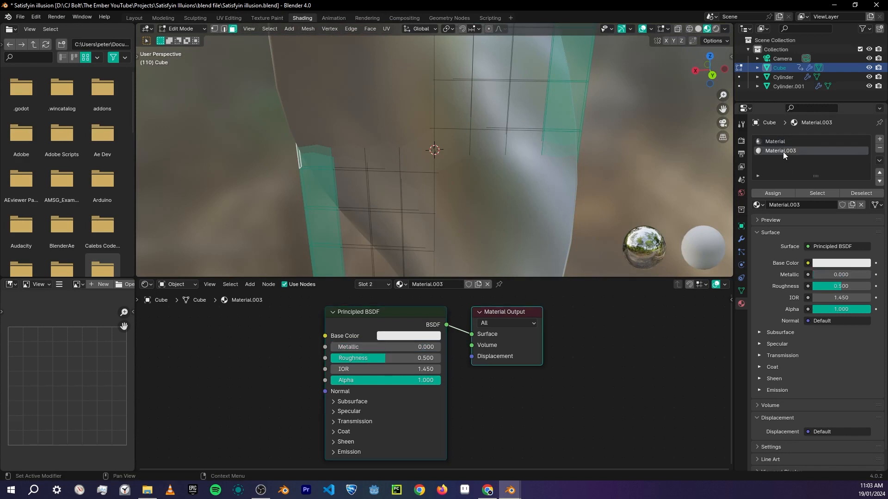
left_click(778, 194)
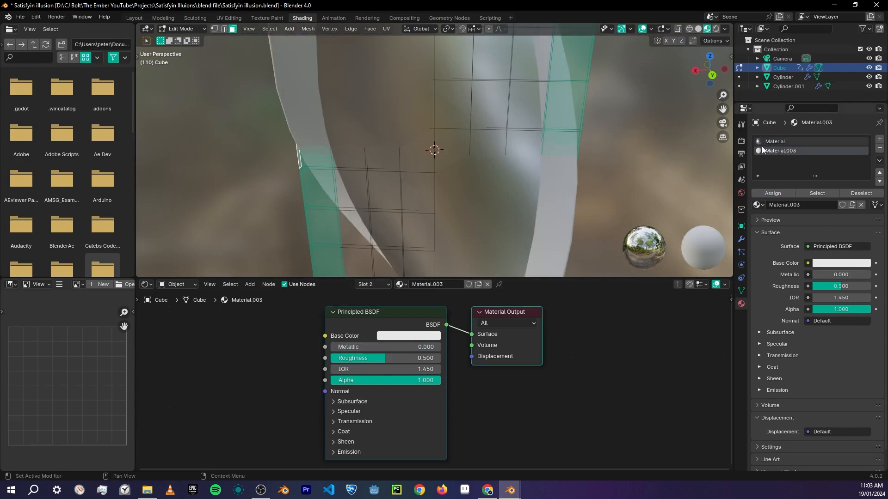
Set Material.003's roughness to 0.18 and its transmission weight to 1.0
left_click(365, 358)
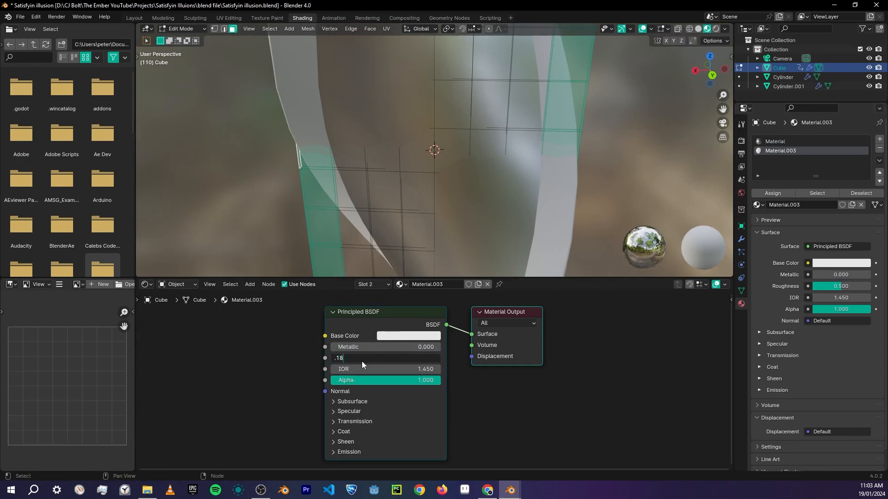
key("Return")
left_click(343, 425)
left_click_drag(345, 434, 442, 437)
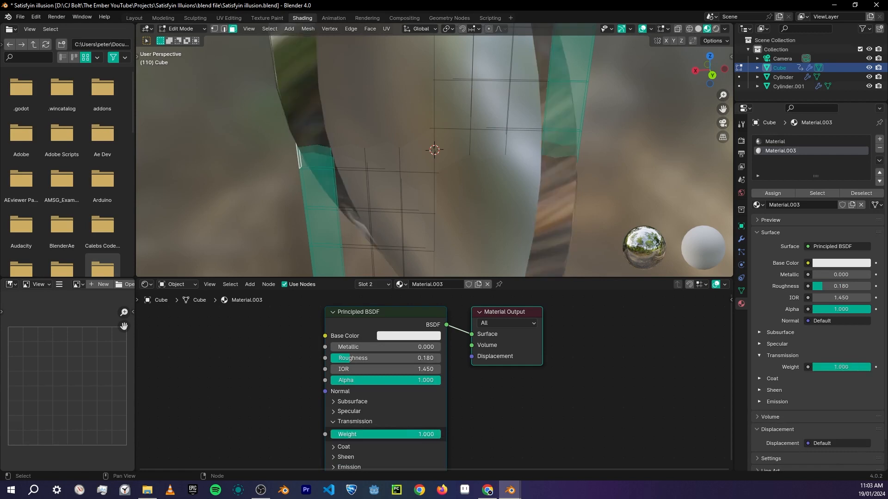
Leave Edit Mode, preview the ribbon through the camera in rendered shading, and save the file
scroll(431, 195, "down", 3)
scroll(431, 194, "down", 3)
key("Tab")
middle_click_drag(430, 195, 523, 202)
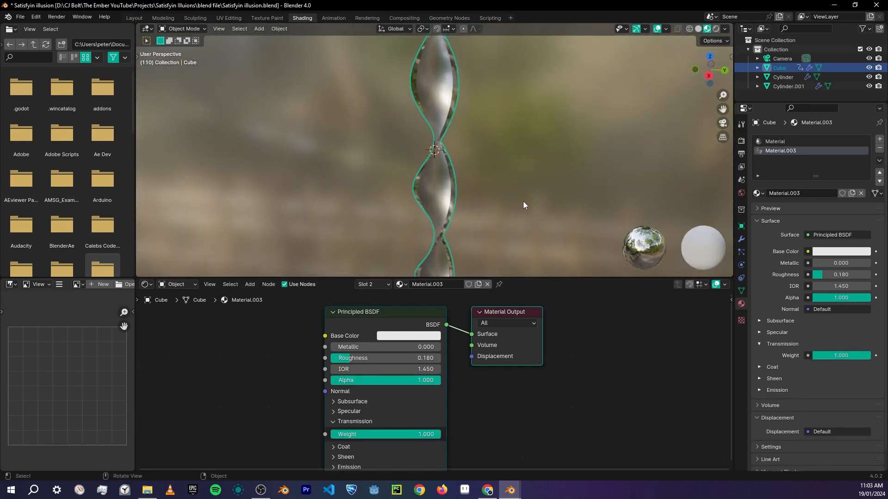
key("KP_0")
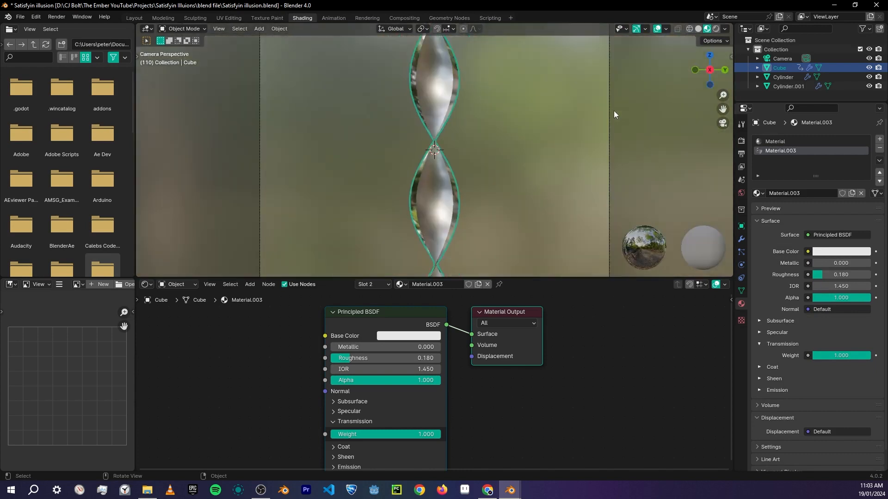
left_click(717, 30)
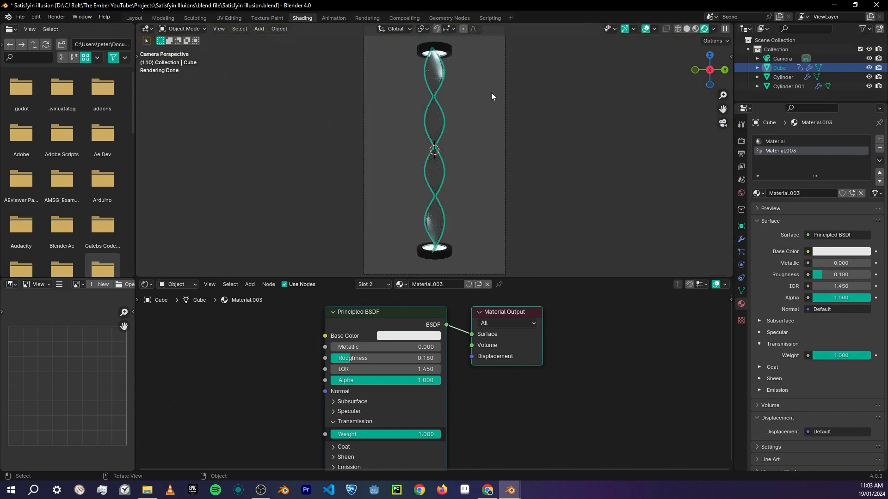
key("ctrl+s")
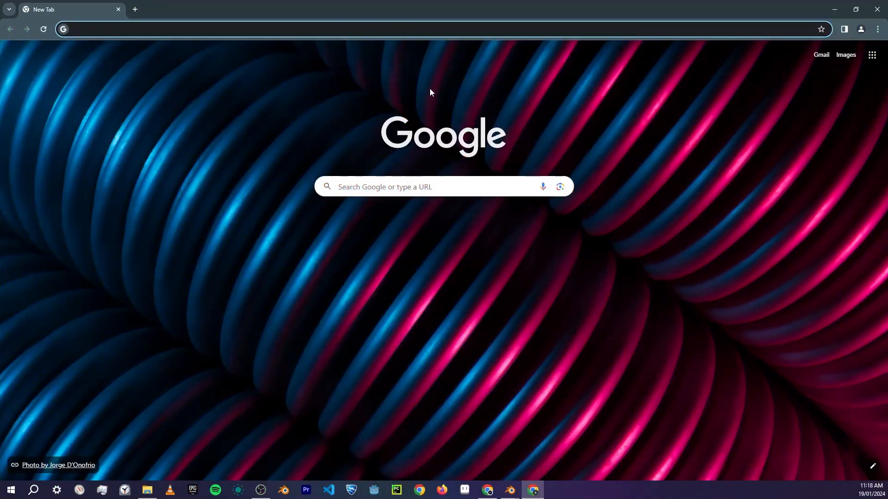
Switch to the Chrome browser, open Pexels, search its free photos for "abstract", and browse the results
type("pex")
key("Return")
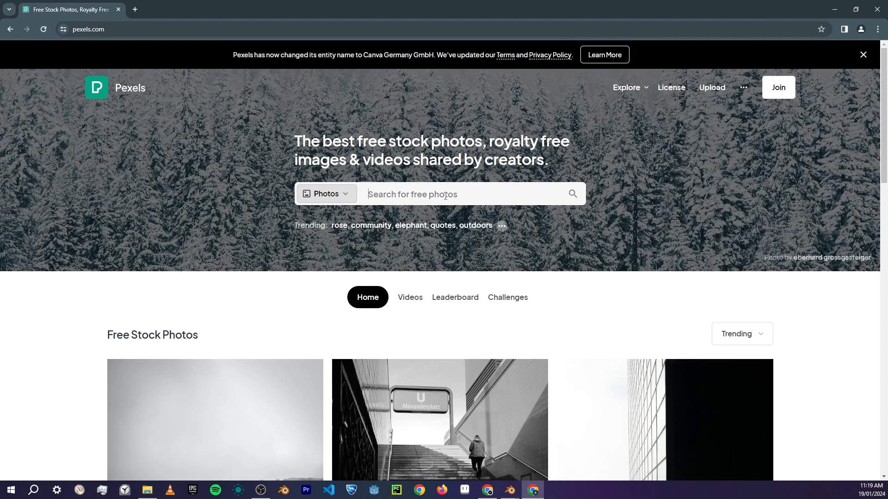
left_click(446, 196)
type("abstract")
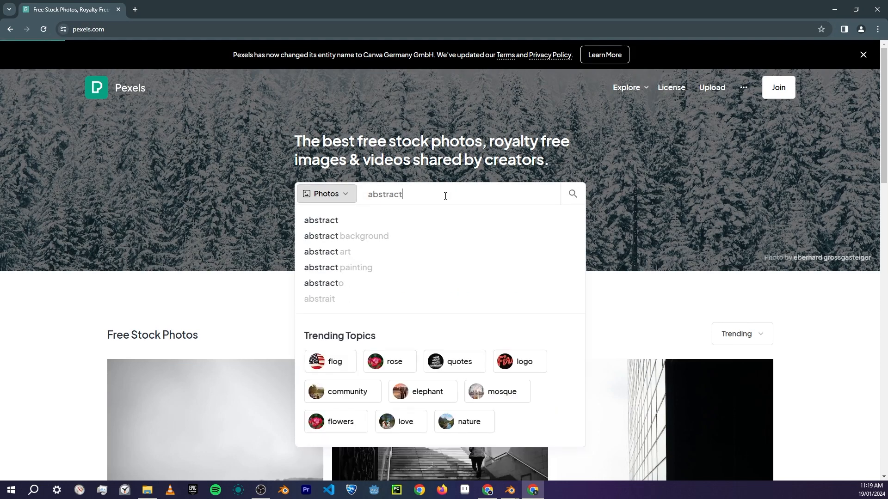
key("Return")
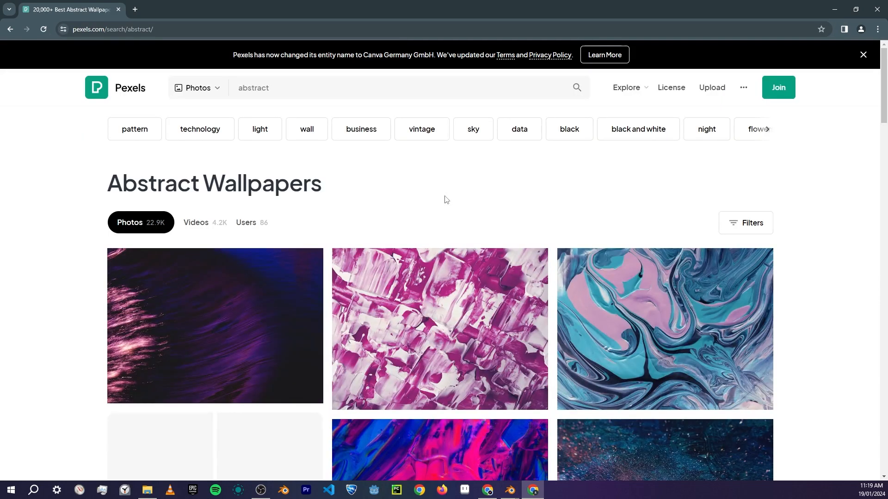
scroll(444, 198, "down", 3)
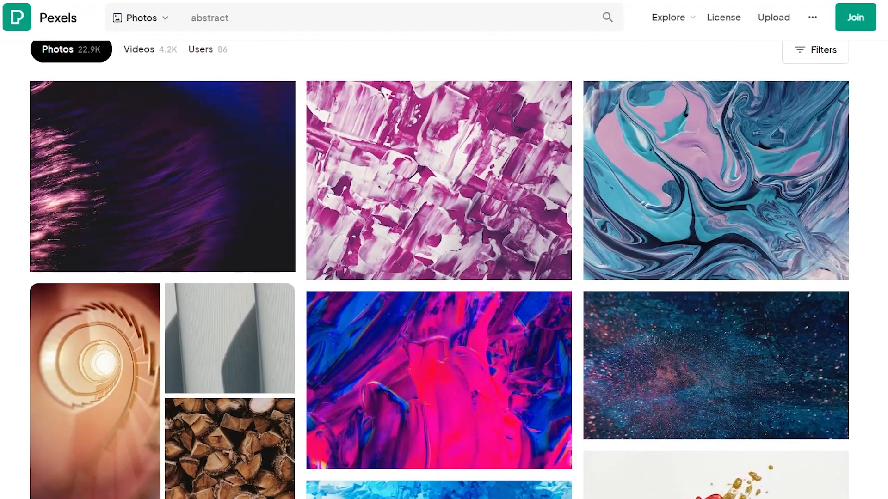
scroll(443, 268, "down", 6)
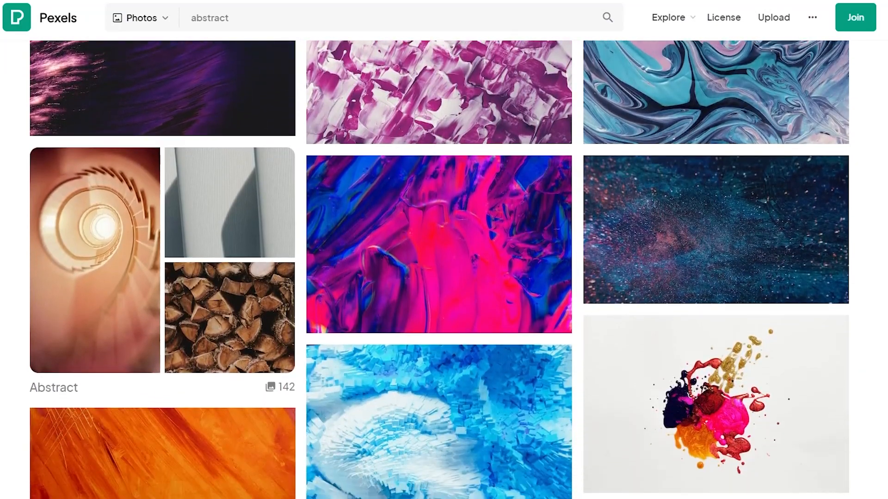
scroll(444, 268, "down", 6)
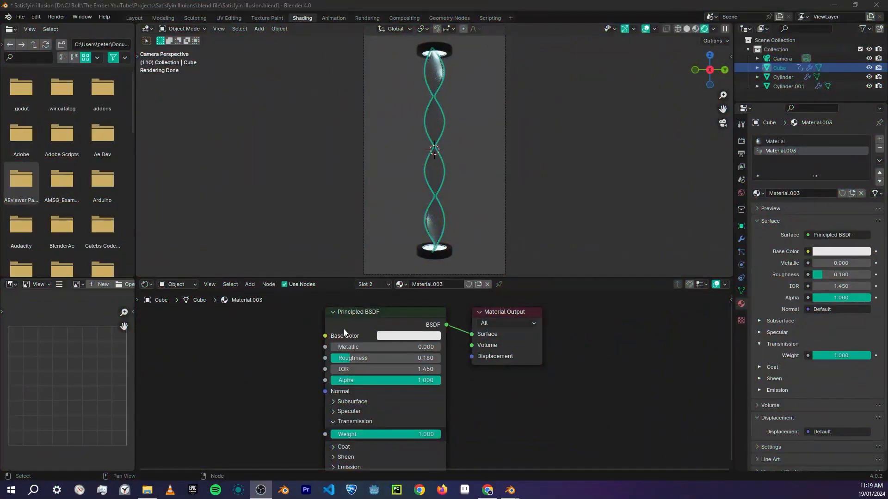
Back in Blender, set the world background color to an Environment Texture using the downloaded Pexels JPG image
left_click(741, 193)
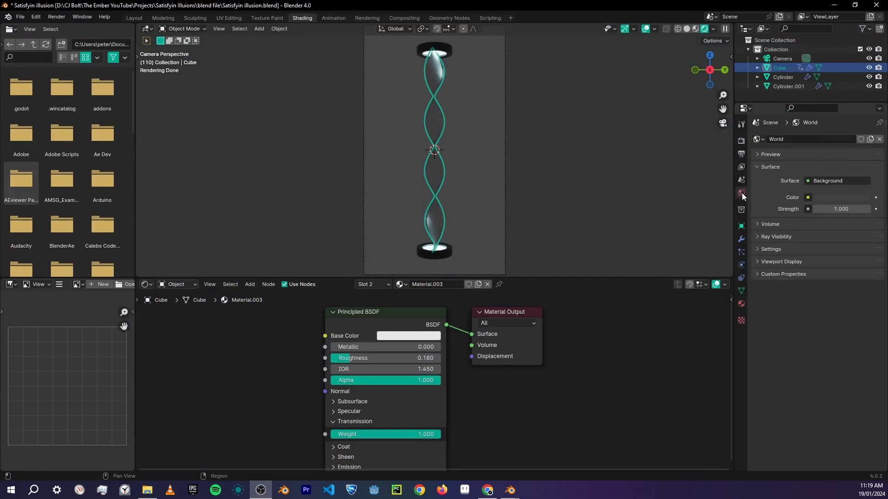
left_click(808, 199)
left_click(628, 241)
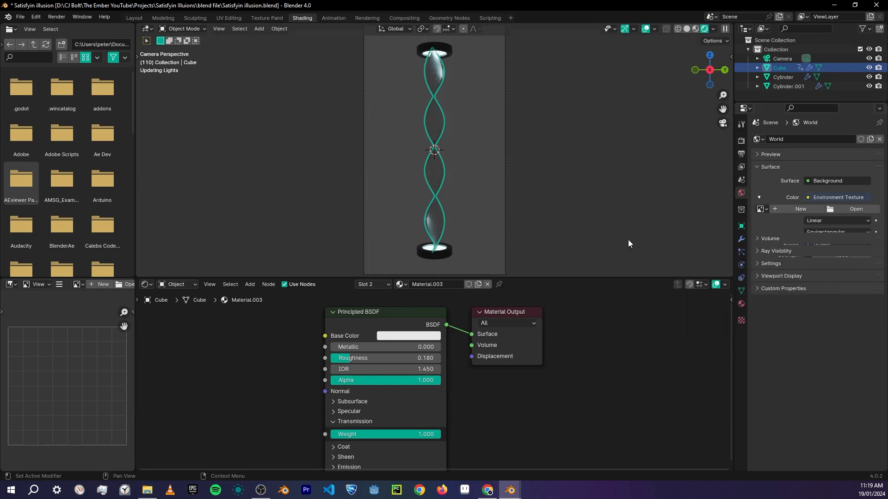
left_click(864, 210)
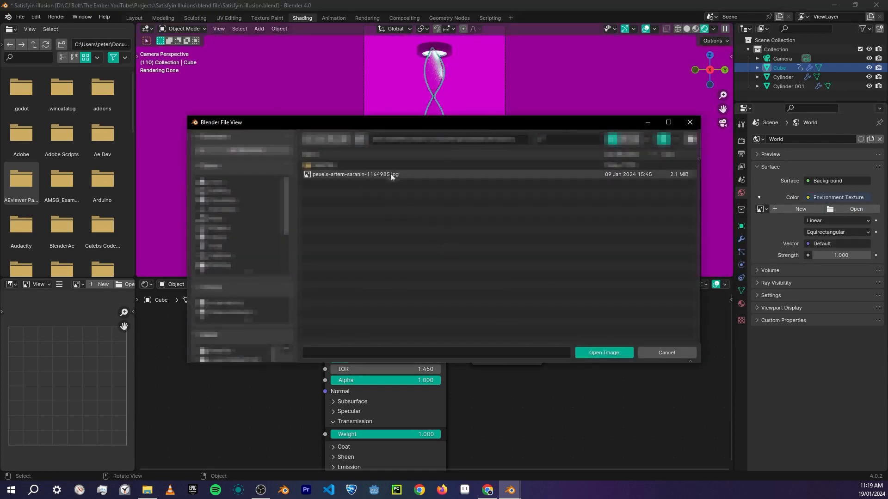
double_click(391, 174)
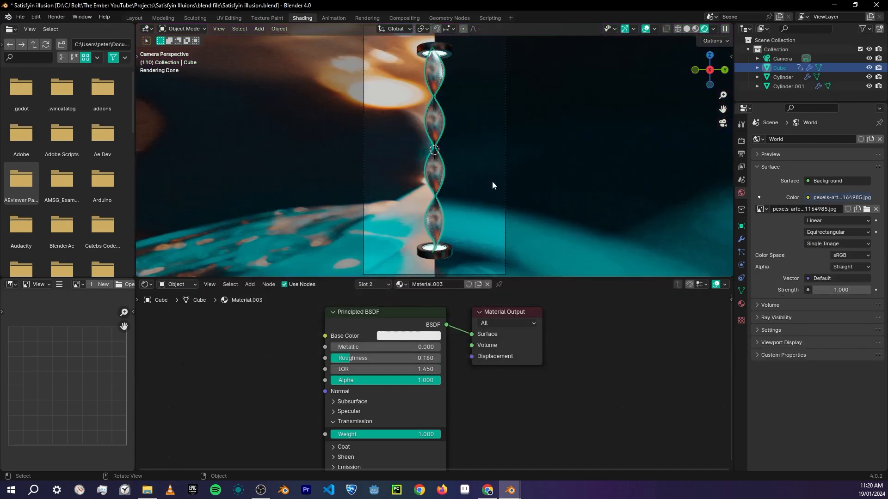
Add a plane at the ribbon's centre and rotate it 90° about X and 90° about Z to face the camera
middle_click_drag(492, 181, 518, 182)
key("KP_0")
key("shift+a")
mouse_move(425, 151)
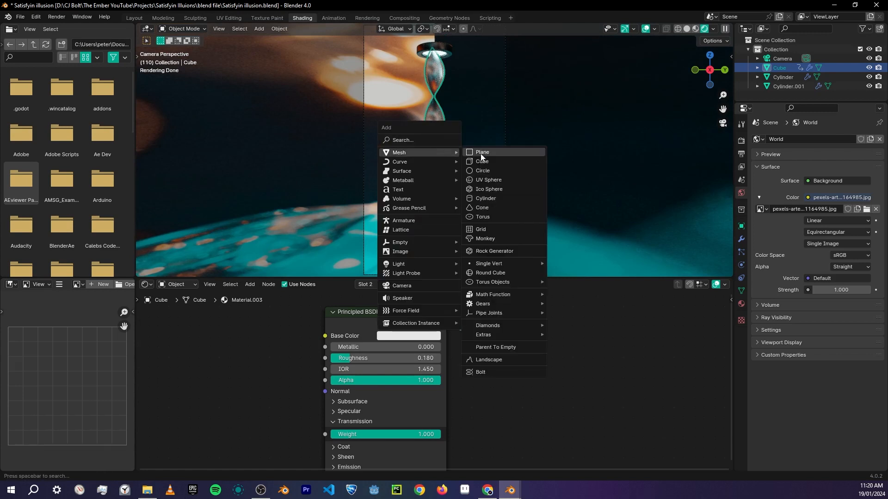
left_click(483, 156)
middle_click_drag(502, 143, 440, 143)
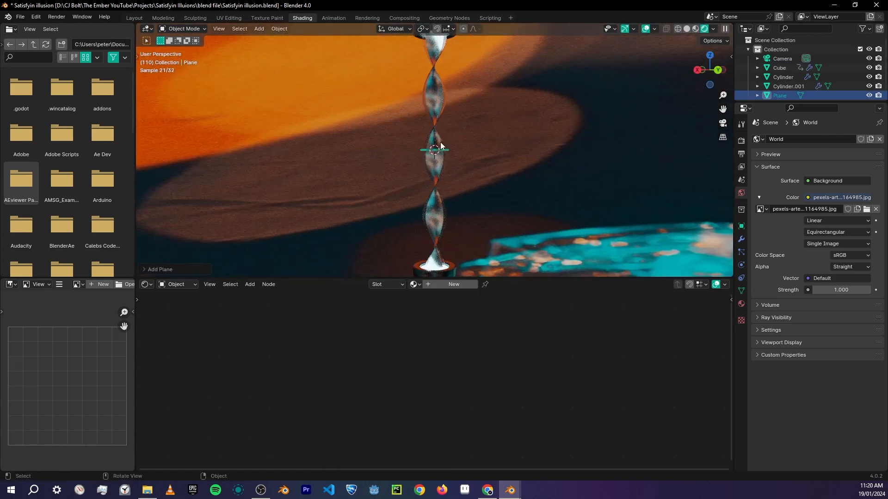
type("rx90")
key("Return")
key("KP_0")
type("rz90")
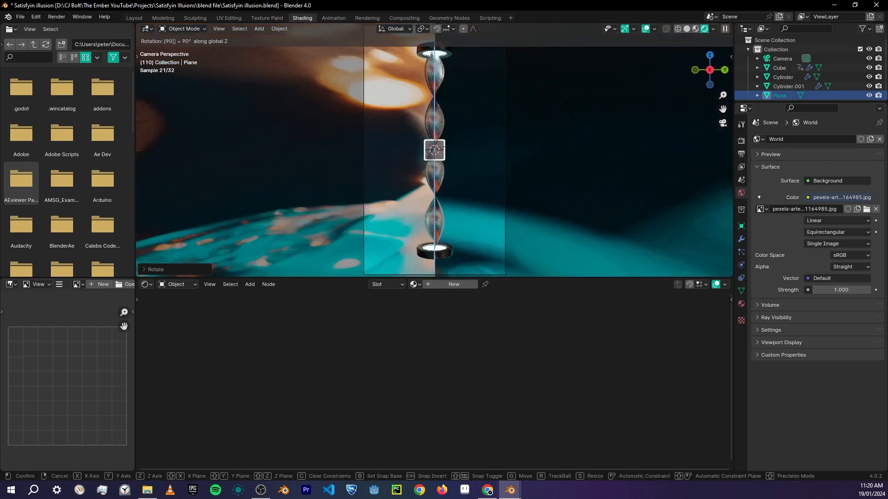
key("Return")
Move the plane along the X axis to sit behind the ribbon, and return to the camera view
key("KP_0")
key("g")
key("x")
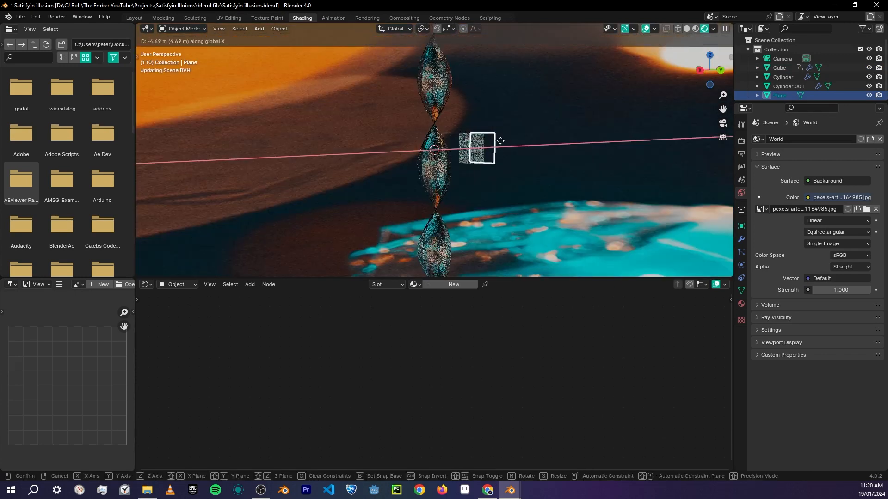
left_click(580, 144)
key("KP_0")
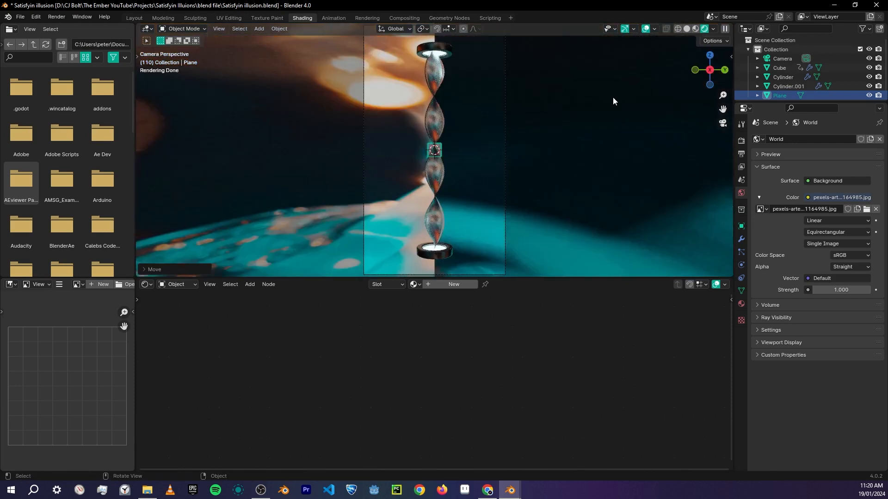
Scale the backdrop plane up past the camera frame's width, and stretch it along Z to cover the frame's height
key("s")
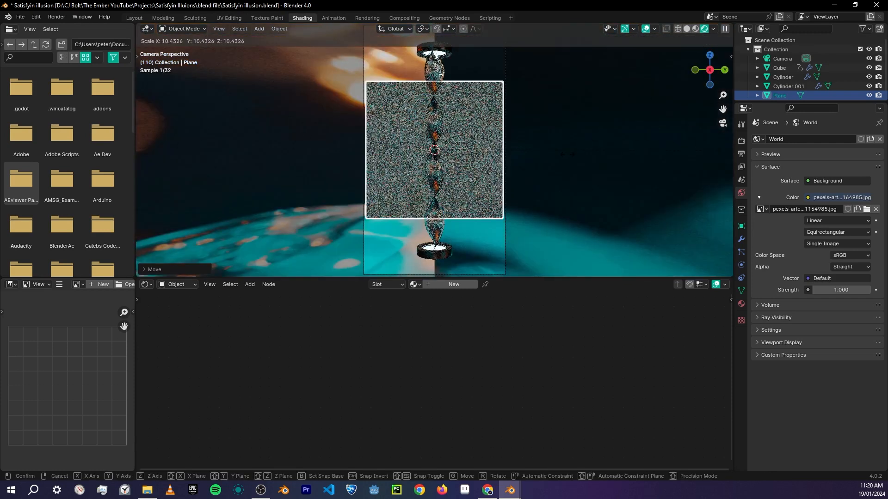
left_click(700, 147)
scroll(460, 122, "down", 2)
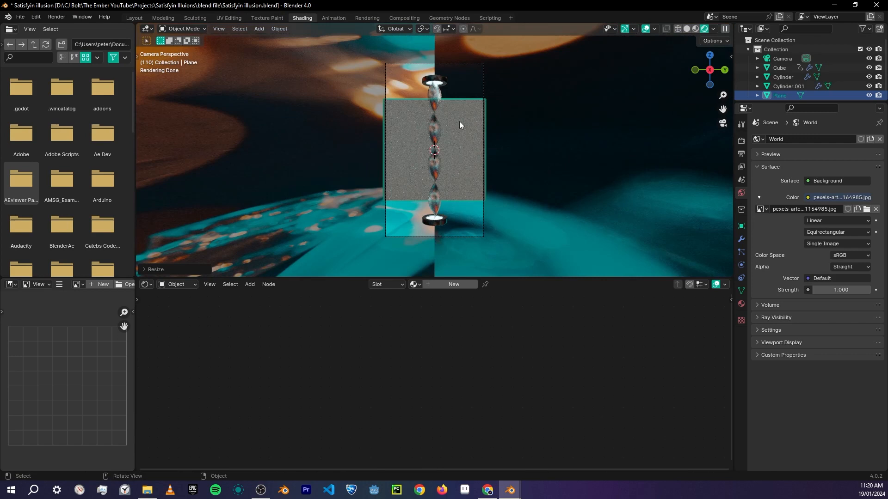
key("s")
key("z")
left_click(493, 116)
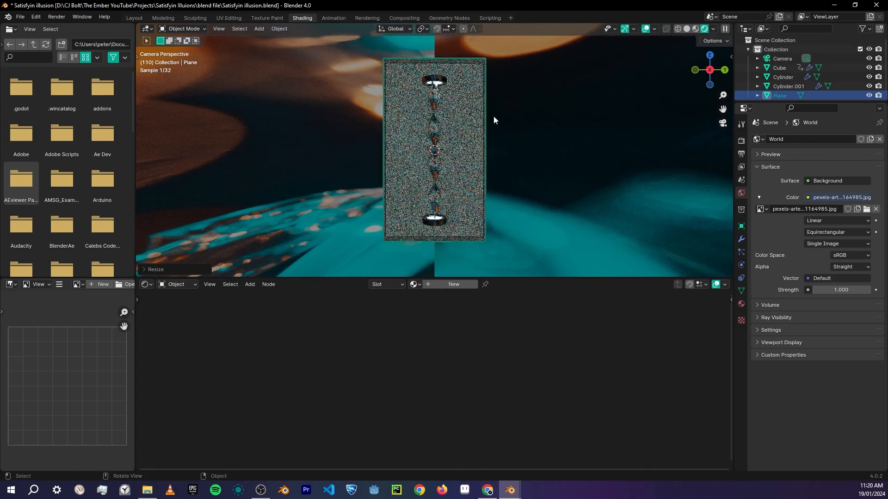
Give the backdrop plane a new material with metallic 1.0 and roughness about 0.209, and save the file
left_click(443, 288)
left_click_drag(350, 345, 382, 359)
scroll(453, 126, "up", 2)
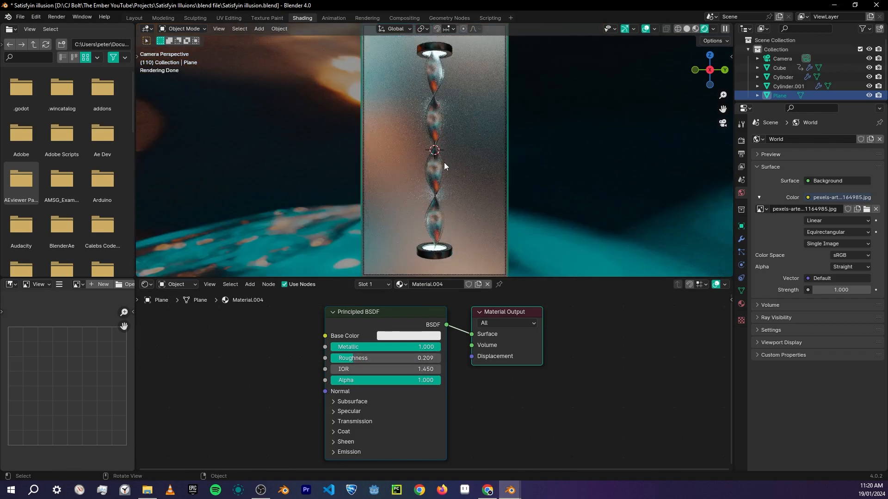
left_click(571, 340)
key("ctrl+s")
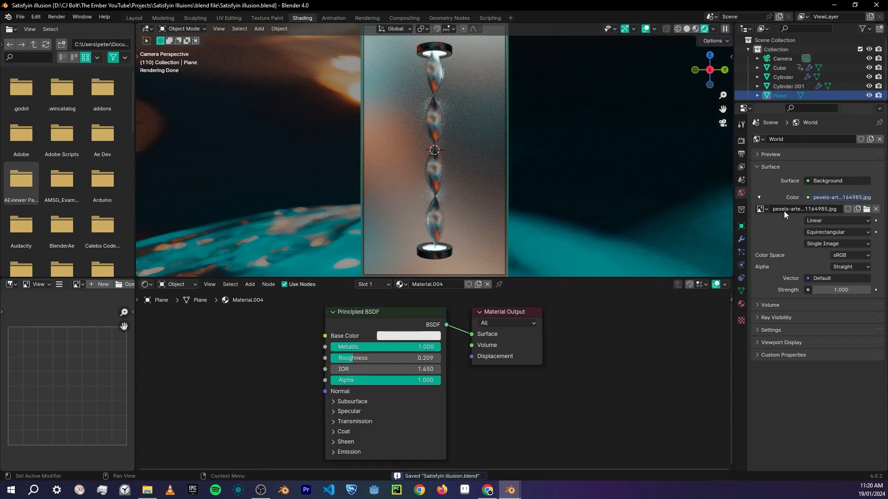
Set the color management look to High Contrast, render the current frame as a test, and close the render window
left_click(741, 141)
scroll(821, 337, "down", 2)
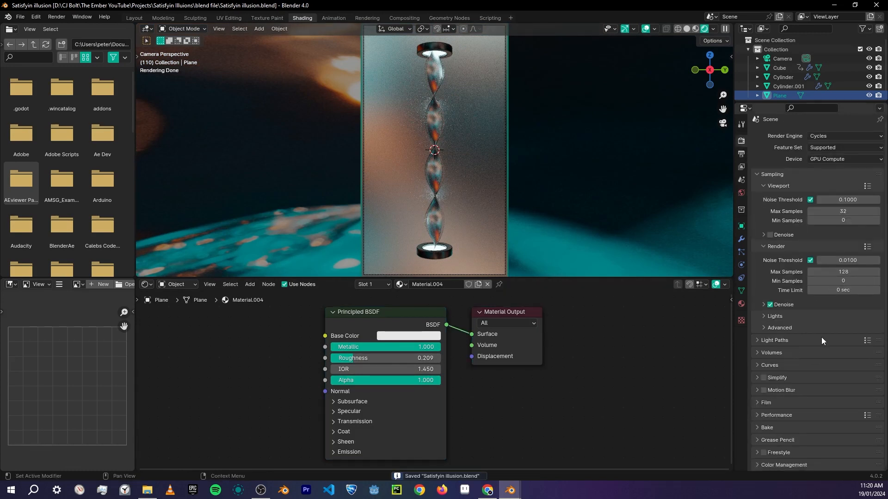
left_click(819, 464)
left_click(844, 403)
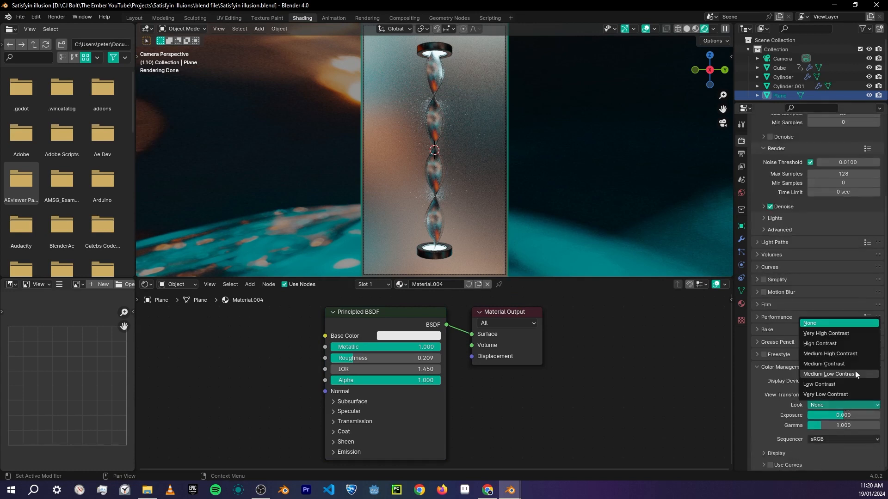
left_click(853, 348)
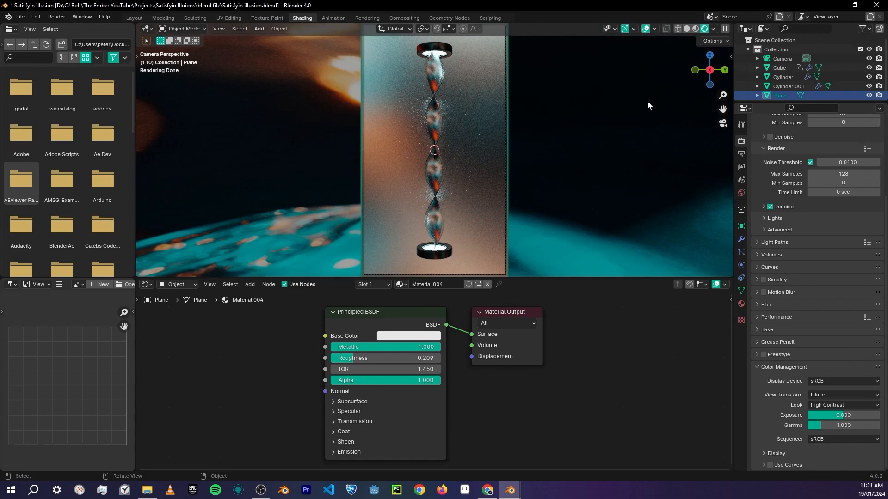
key("F12")
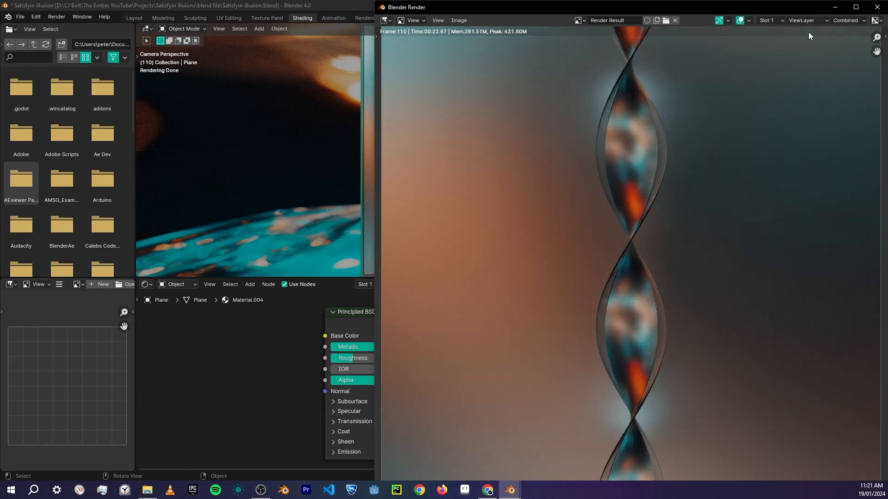
left_click(877, 7)
Enable nodes in the Compositing workspace and move the Composite node away from Render Layers to make room between them
left_click(416, 18)
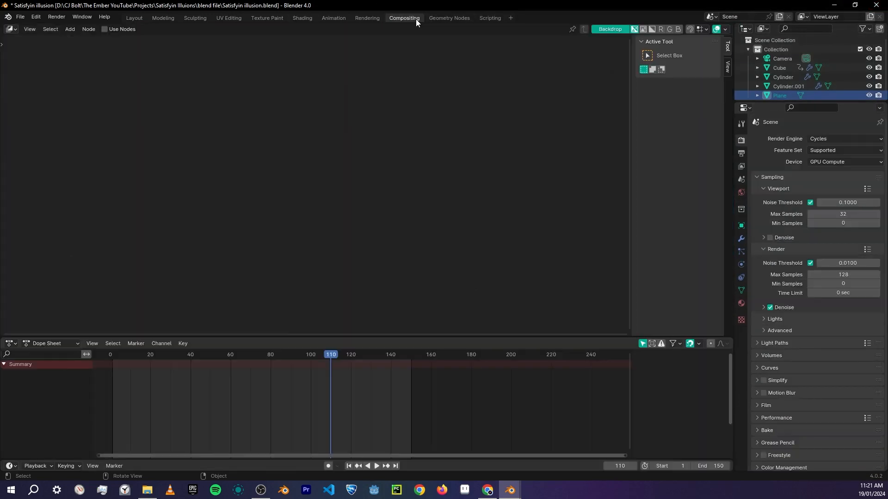
left_click(106, 29)
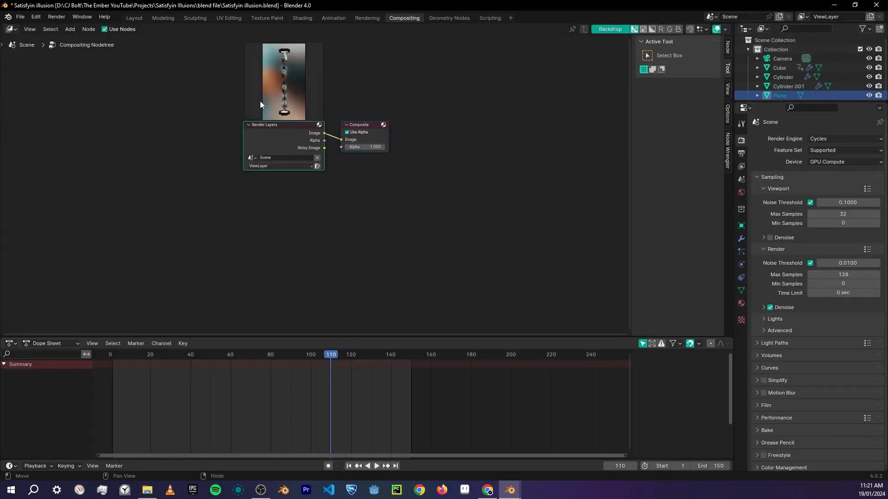
left_click(378, 136)
key("g")
left_click(498, 142)
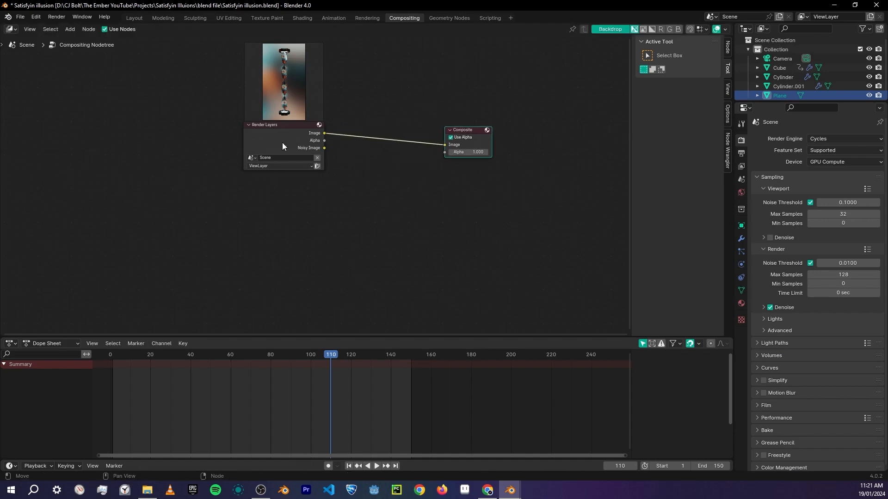
Connect a Viewer node to the Render Layers image output and place it beneath the Composite node
left_click(292, 135, "ctrl+shift")
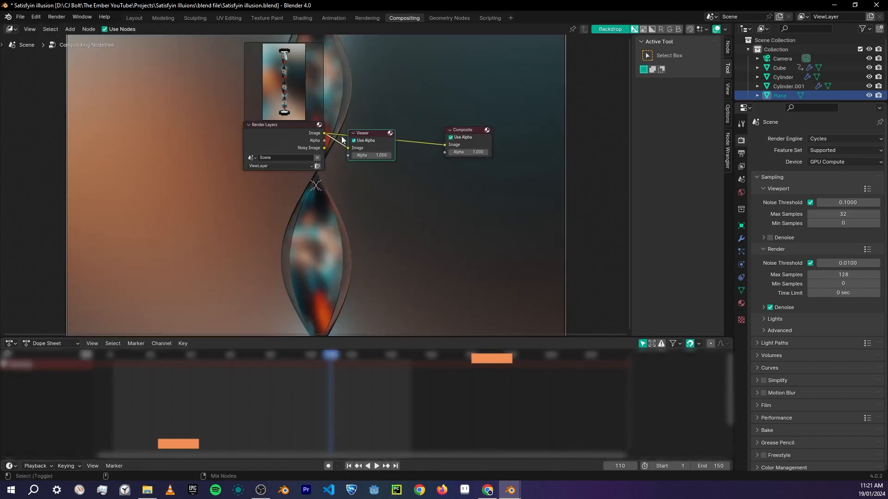
key("g")
left_click(435, 171)
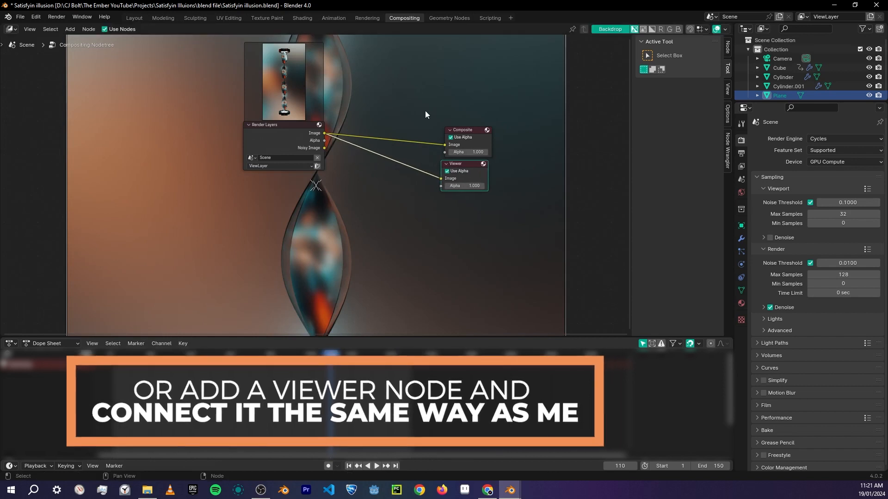
Merge the two links to Composite and Viewer through a reroute point, and insert a Glare node between Render Layers and the reroute
right_click_drag(416, 177, 416, 182, "shift")
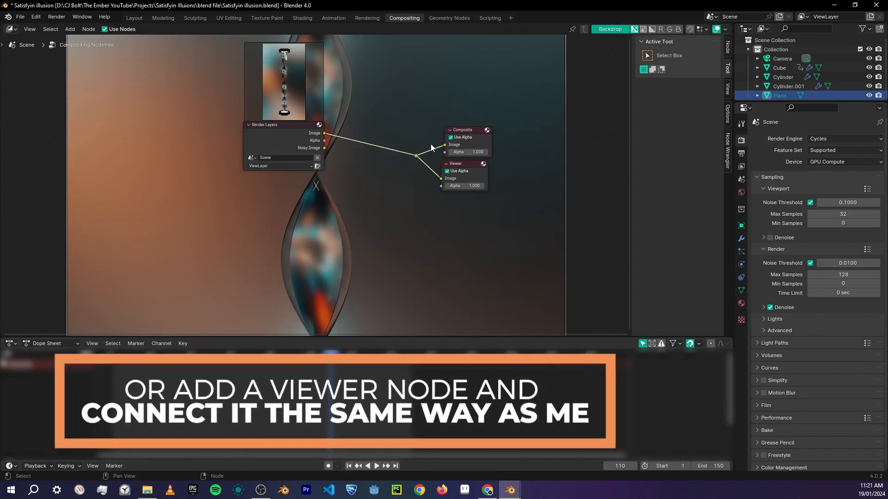
key("shift+a")
left_click(369, 103)
type("gla")
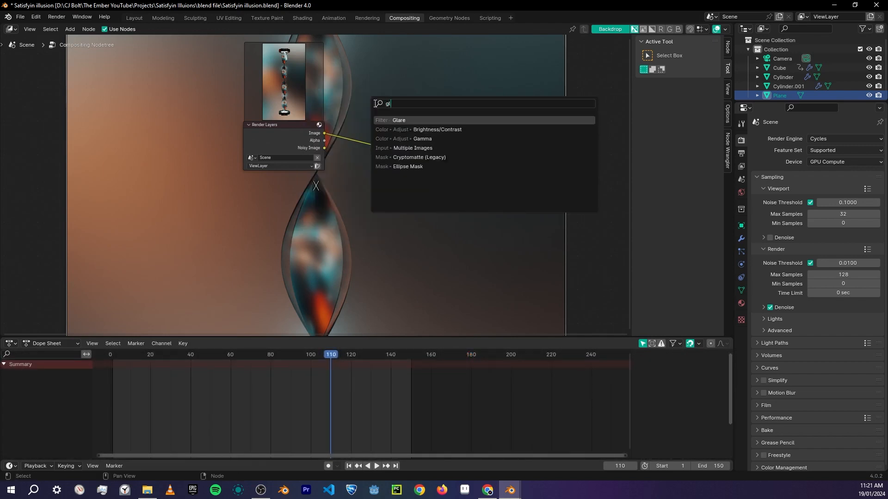
key("Return")
left_click(346, 108)
Examine the streaks glare effect on the backdrop image, from the whole ribbon to a close view of the lower glowing disc
scroll(457, 195, "down", 2)
key("v")
key("v")
key("v")
key("v")
key("v")
key("v")
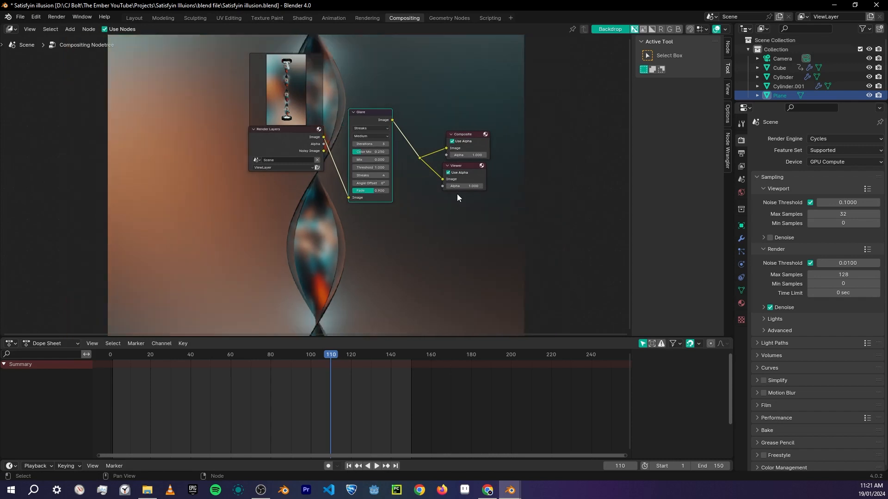
middle_click_drag(408, 206, 271, 224, "alt")
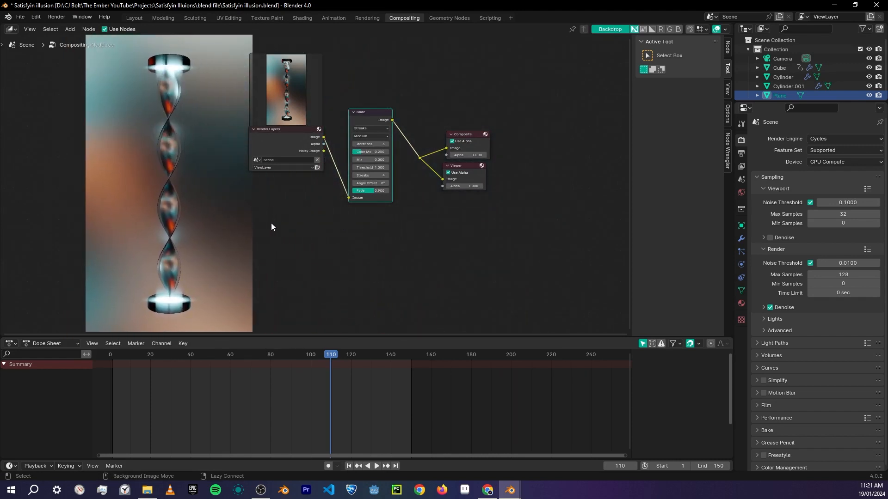
scroll(271, 222, "down", 1, "alt")
key("ctrl+v")
key("alt+v")
key("alt+v")
key("alt+v")
middle_click_drag(186, 258, 200, 132, "alt")
scroll(200, 132, "up", 2, "alt")
key("ctrl+v")
key("alt+v")
key("alt+v")
middle_click_drag(240, 323, 242, 237, "alt")
Switch the Glare node's type to Fog Glow and save the file
scroll(439, 110, "up", 4)
middle_click_drag(438, 110, 486, 150)
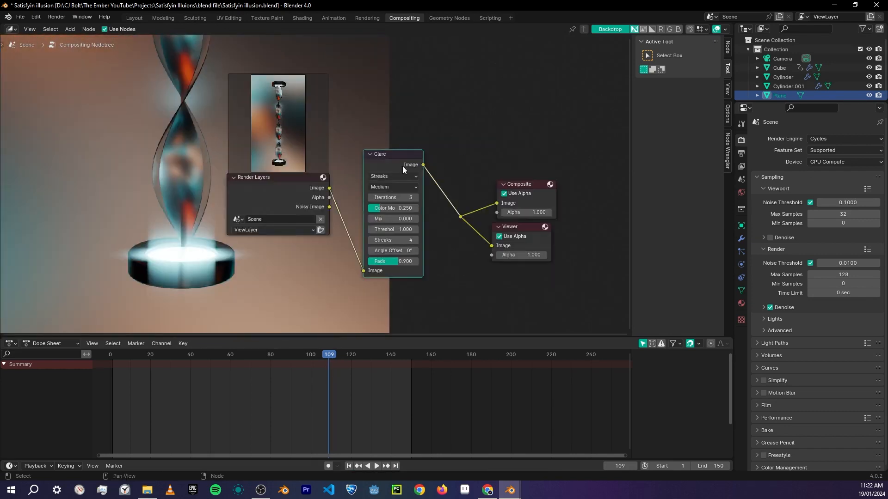
left_click(397, 176)
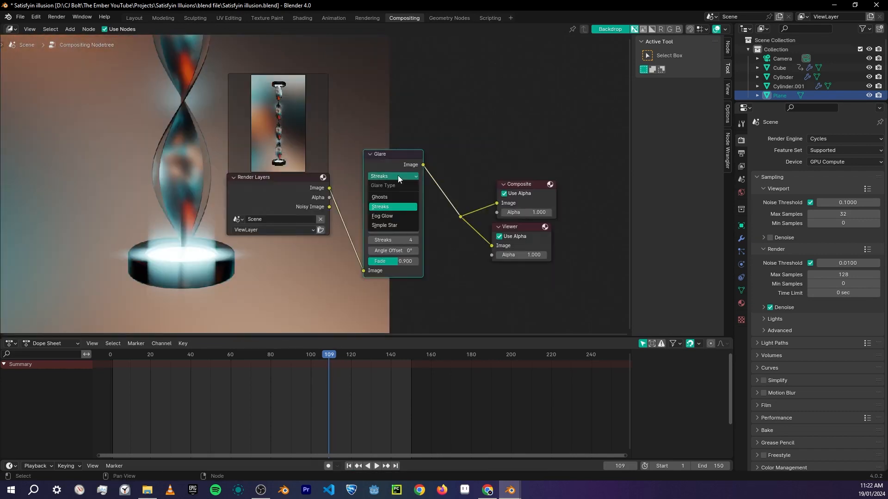
left_click(386, 215)
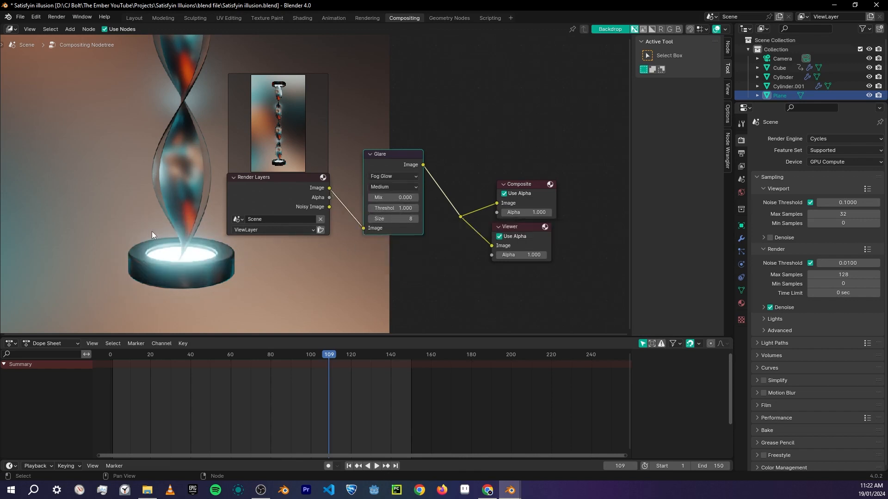
key("ctrl+s")
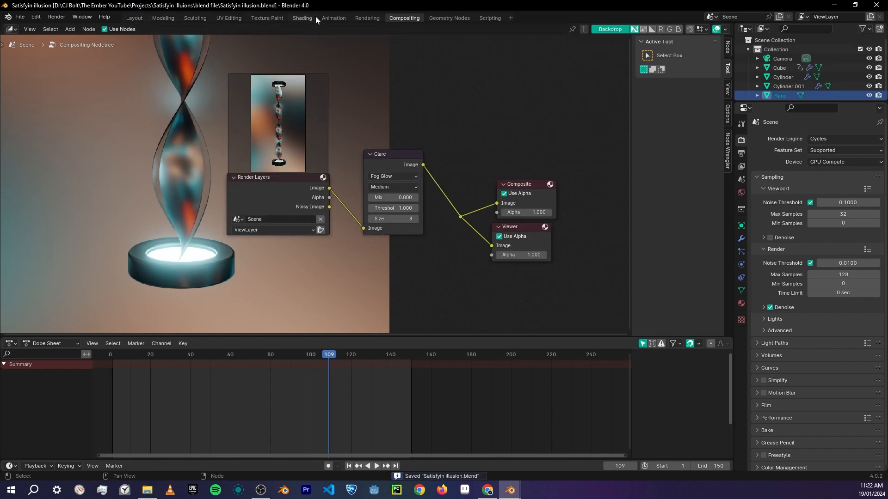
In the Shading workspace, set the lower disc's Emission strength to 15 and save the file
left_click(302, 18)
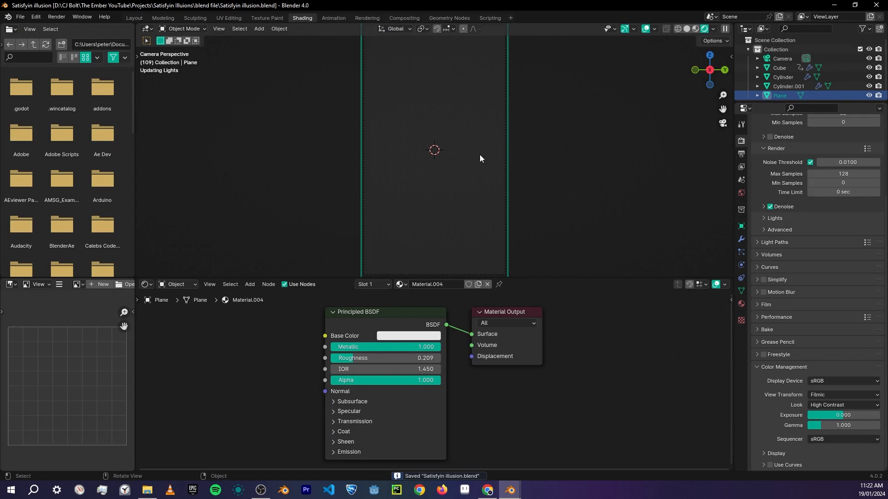
left_click(437, 250)
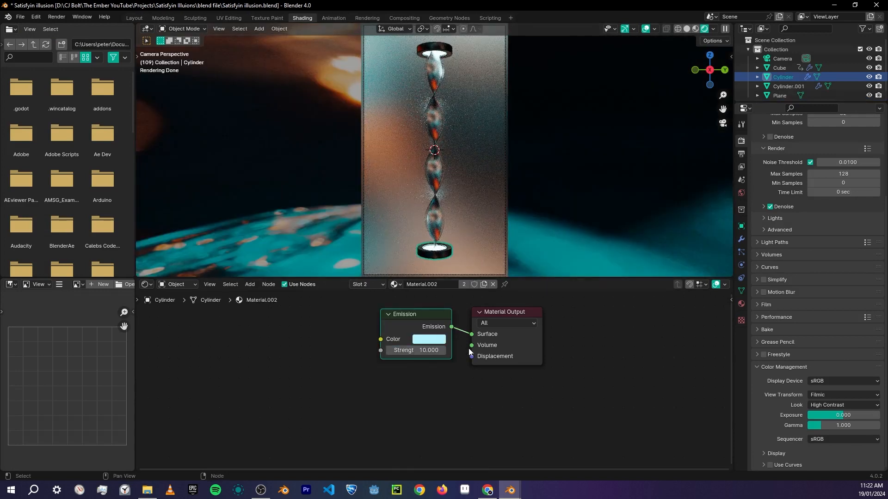
left_click(429, 350)
type("15")
key("Return")
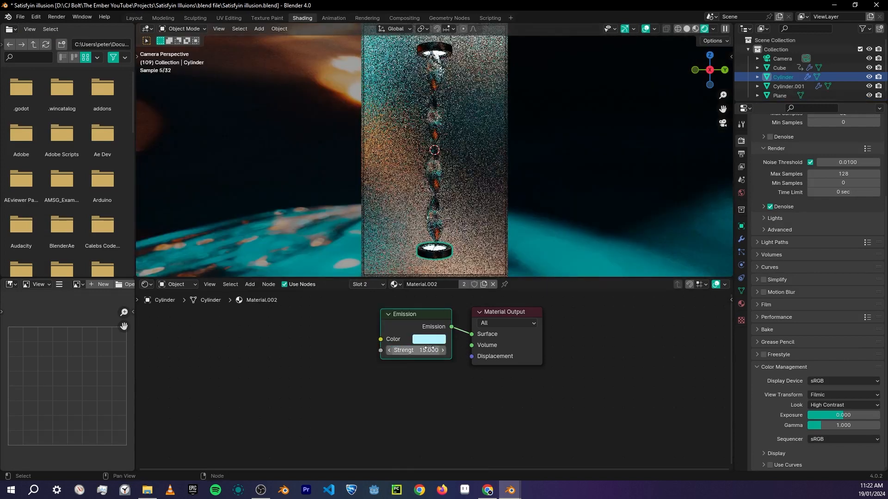
key("ctrl+s")
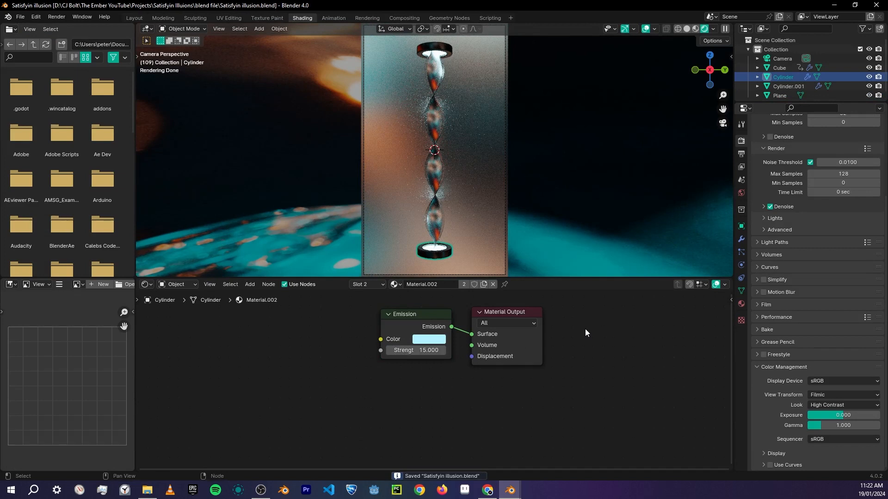
Set the render output path to // and the file format to FFmpeg Video with an MPEG-4 container
left_click(742, 156)
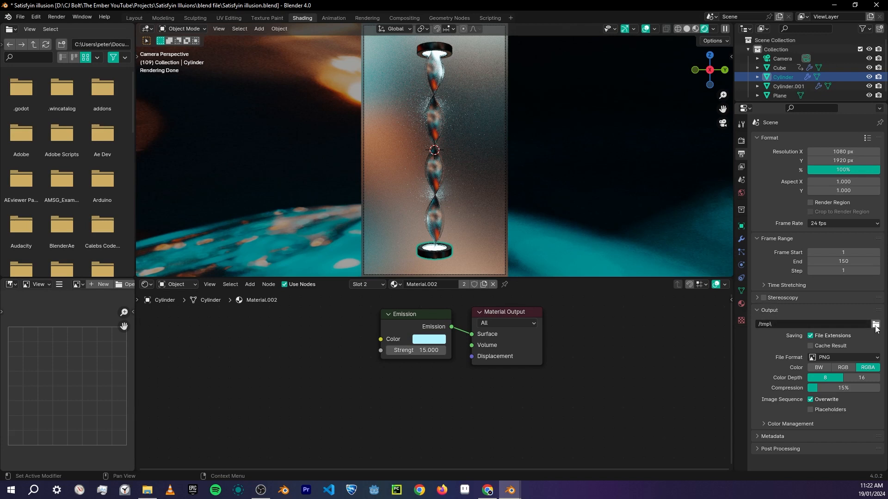
left_click(830, 356)
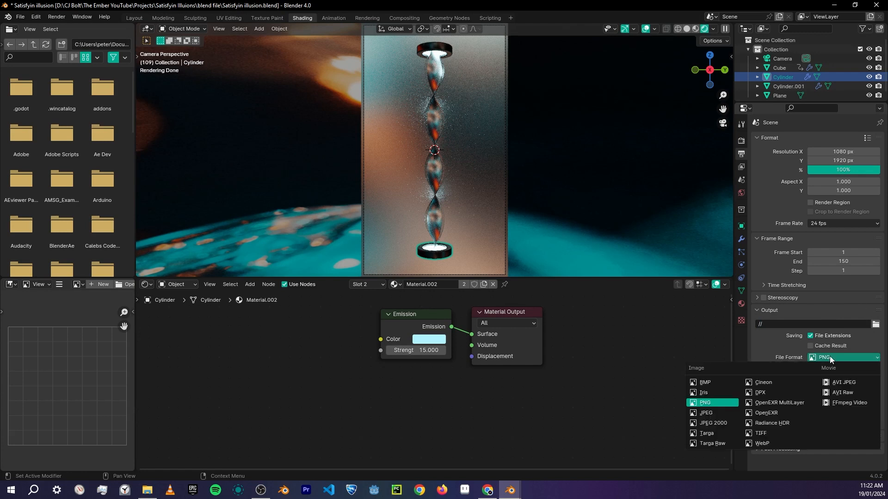
left_click(853, 401)
left_click(801, 390)
left_click(825, 406)
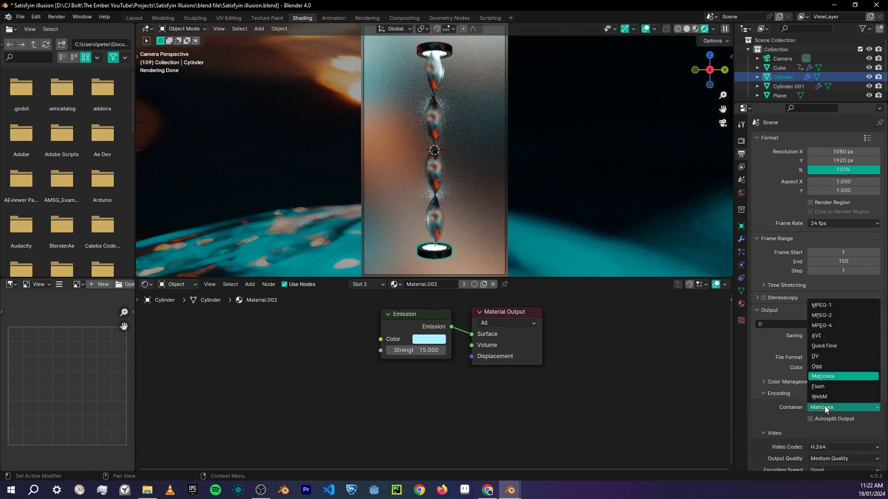
left_click(828, 326)
left_click(781, 393)
Save the file and start rendering the full animation
key("ctrl+s")
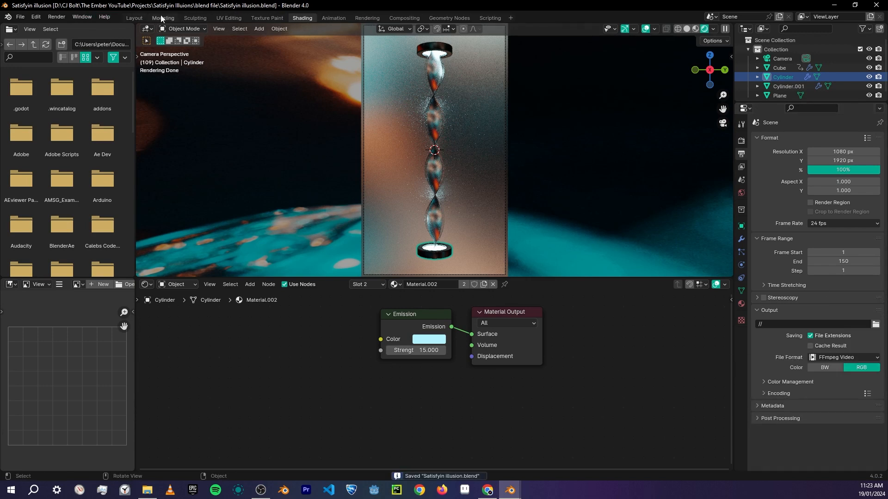
left_click(62, 18)
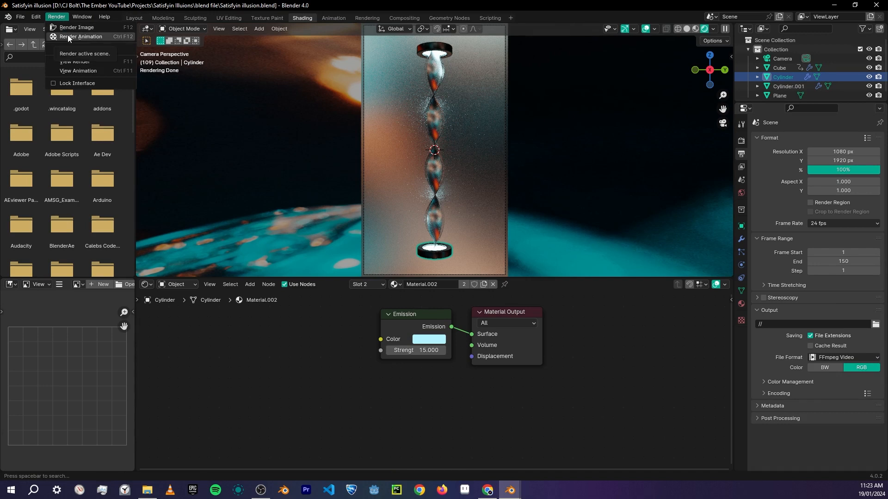
left_click(68, 36)
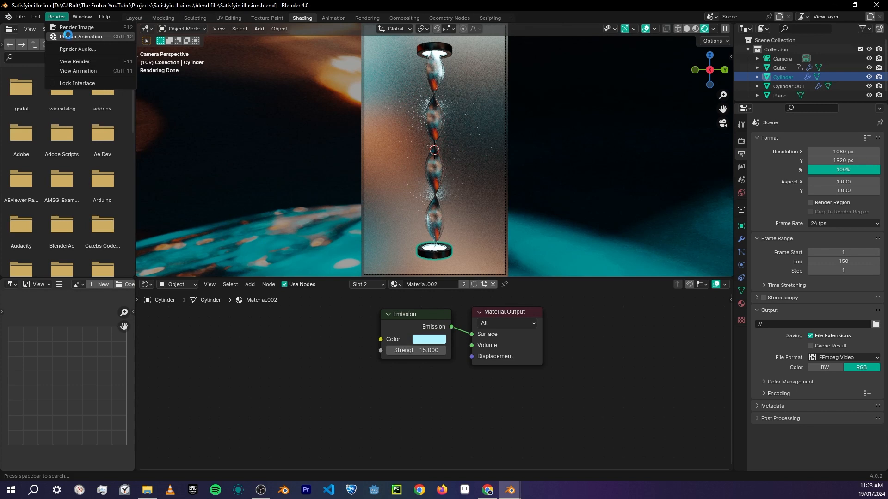